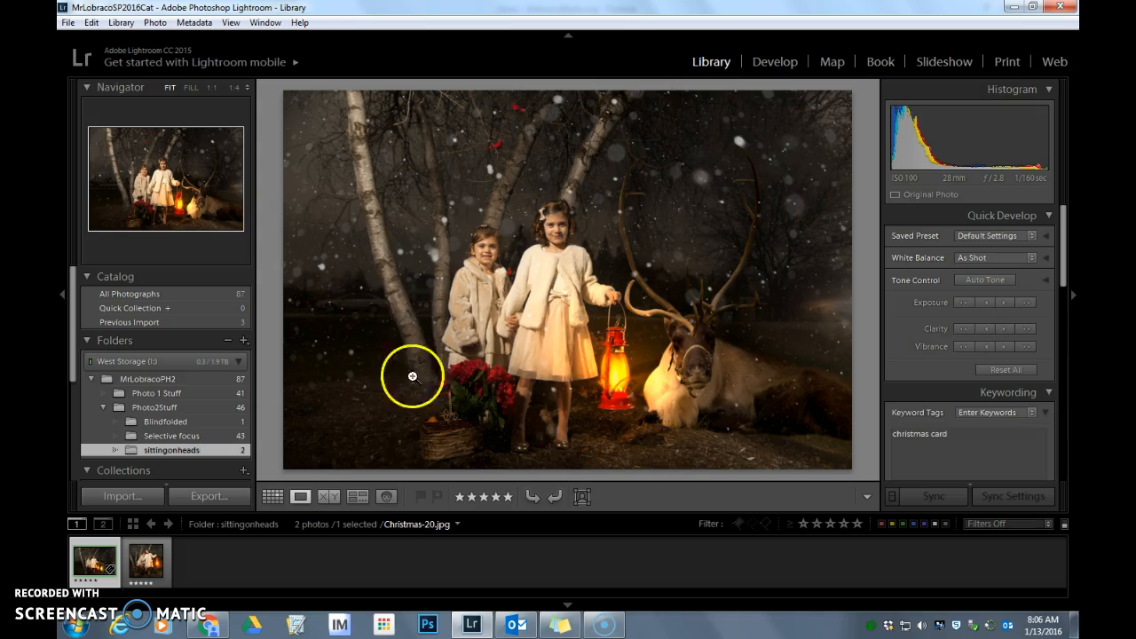
# Display all photos of the top-level class folder as a thumbnail grid and select the window photo numbered 59
pyautogui.click(272, 496)
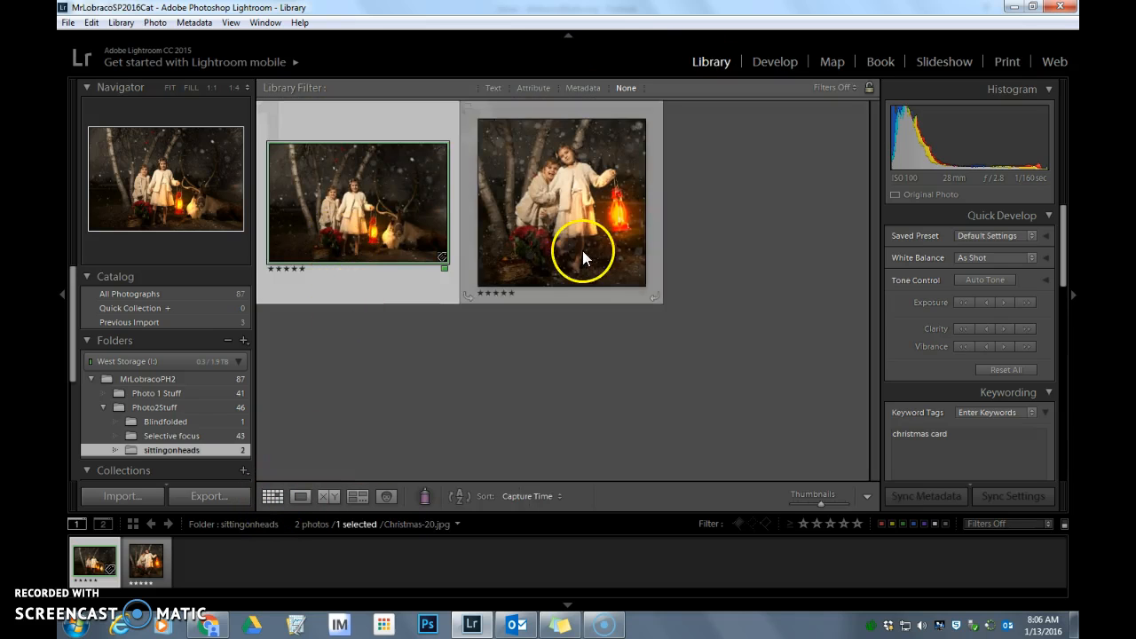
pyautogui.click(179, 378)
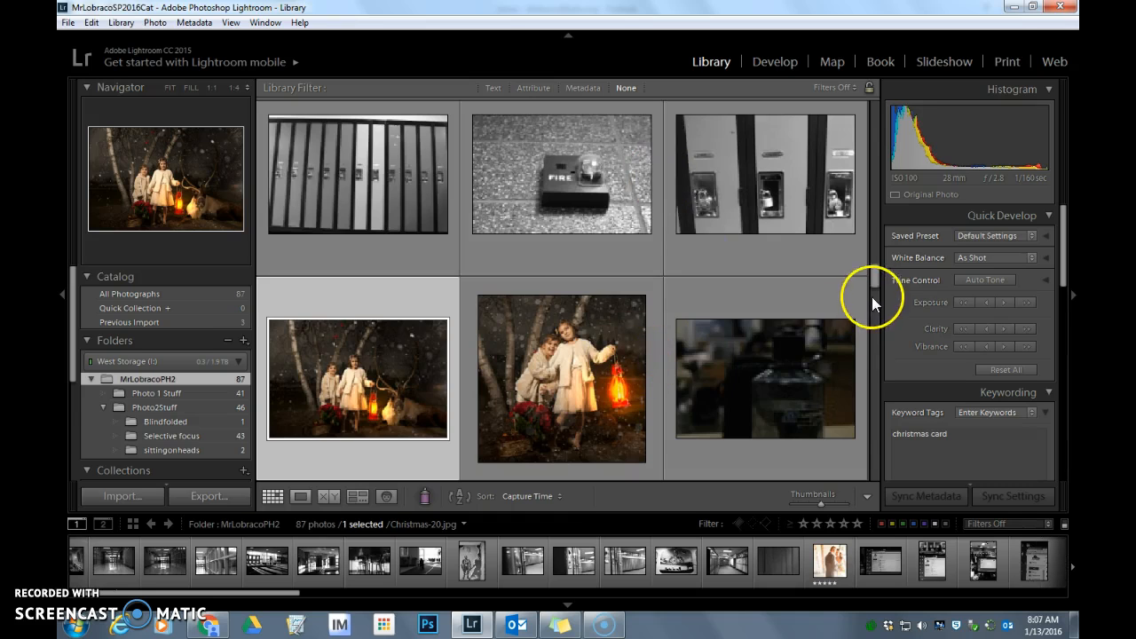
pyautogui.scroll(-2, 869, 293)
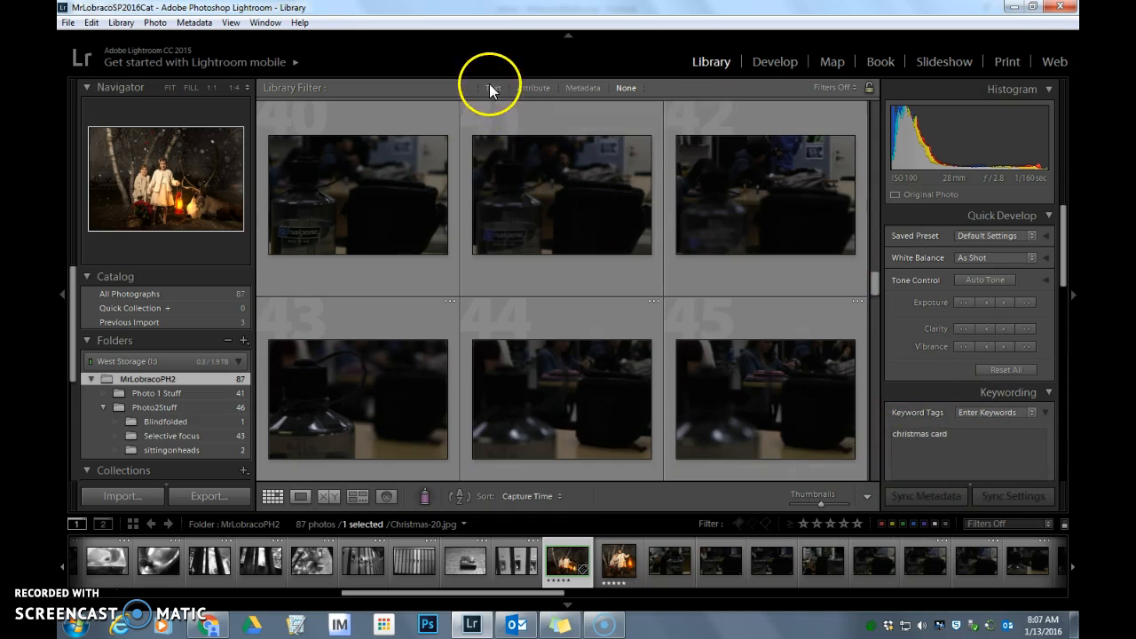
pyautogui.moveTo(874, 284); pyautogui.dragTo(873, 355)
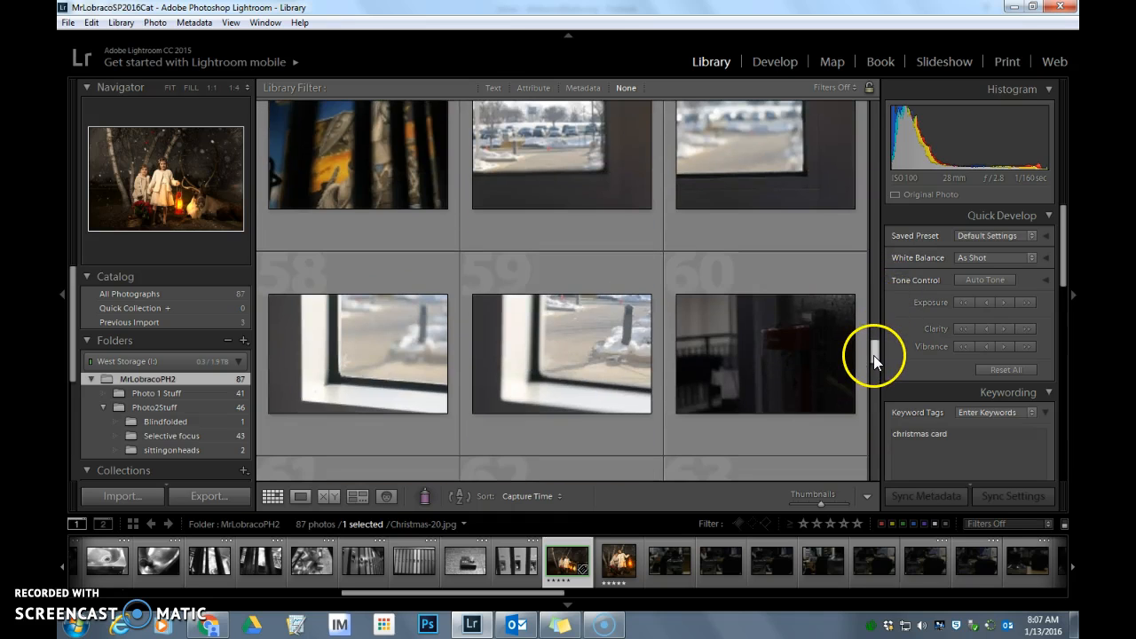
pyautogui.click(587, 424)
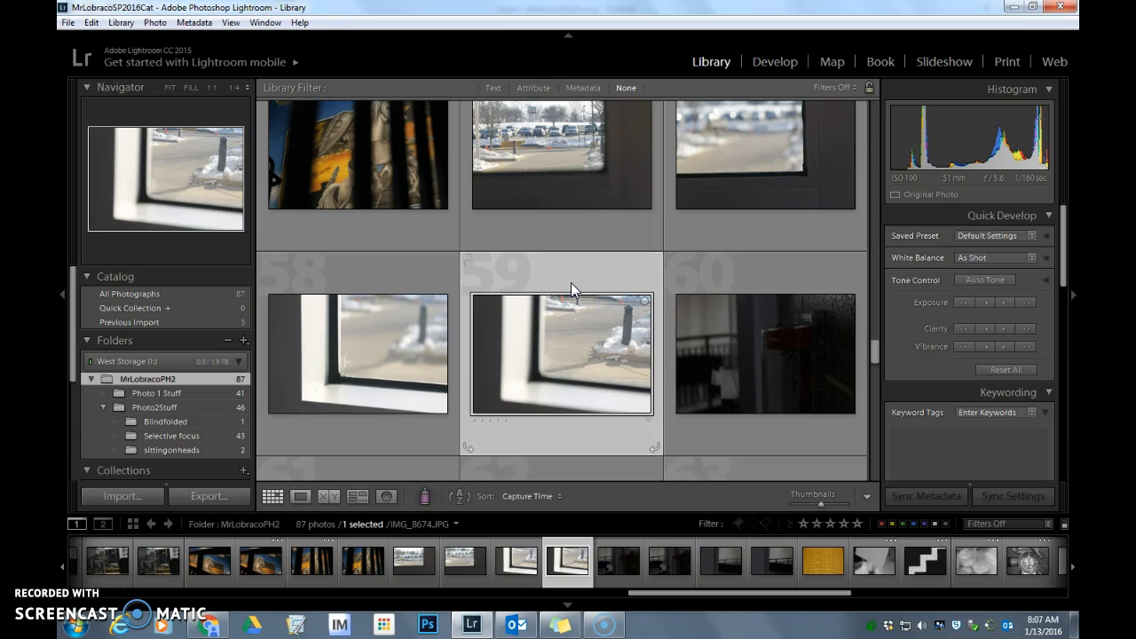
# Look through the text, attribute and metadata library filters and filter the photos by the Canon EOS 5D Mark II camera
pyautogui.click(494, 88)
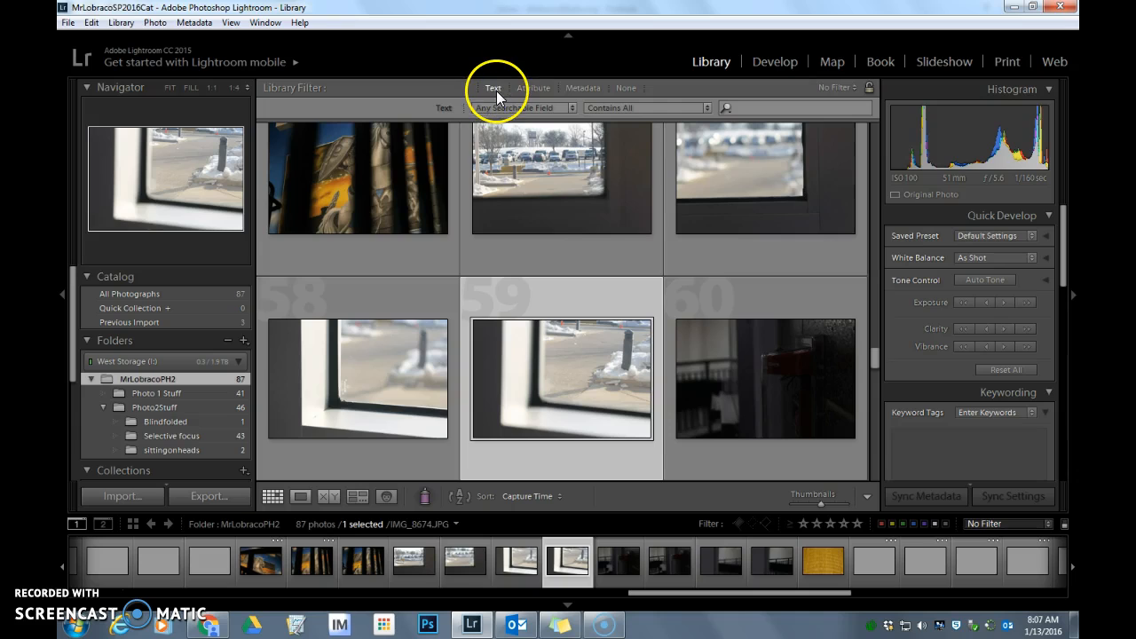
pyautogui.click(543, 91)
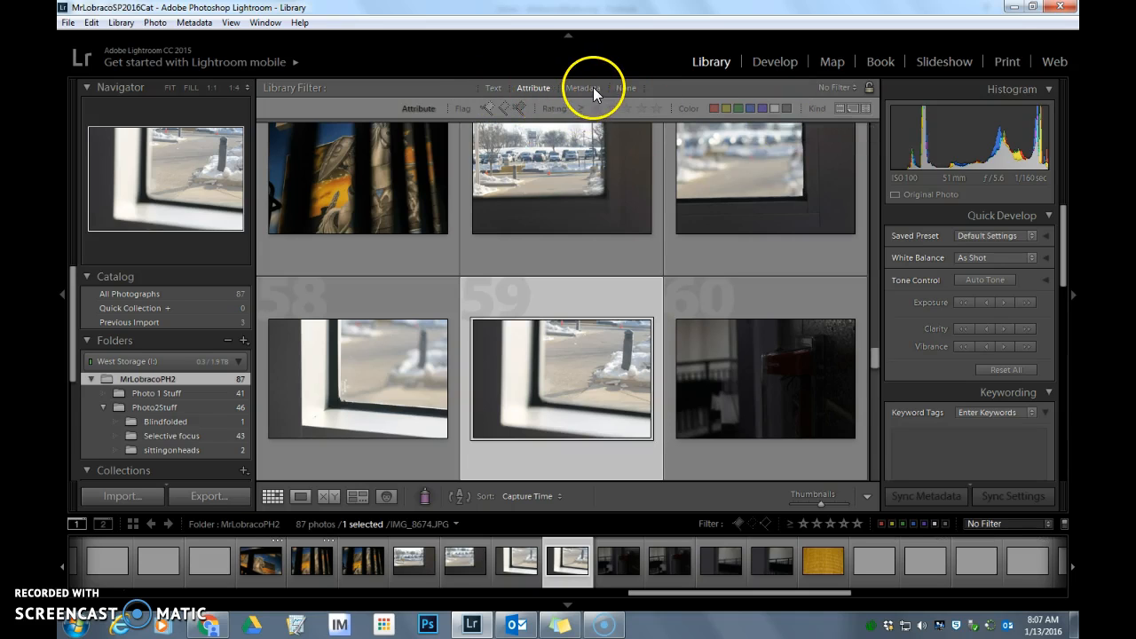
pyautogui.click(586, 89)
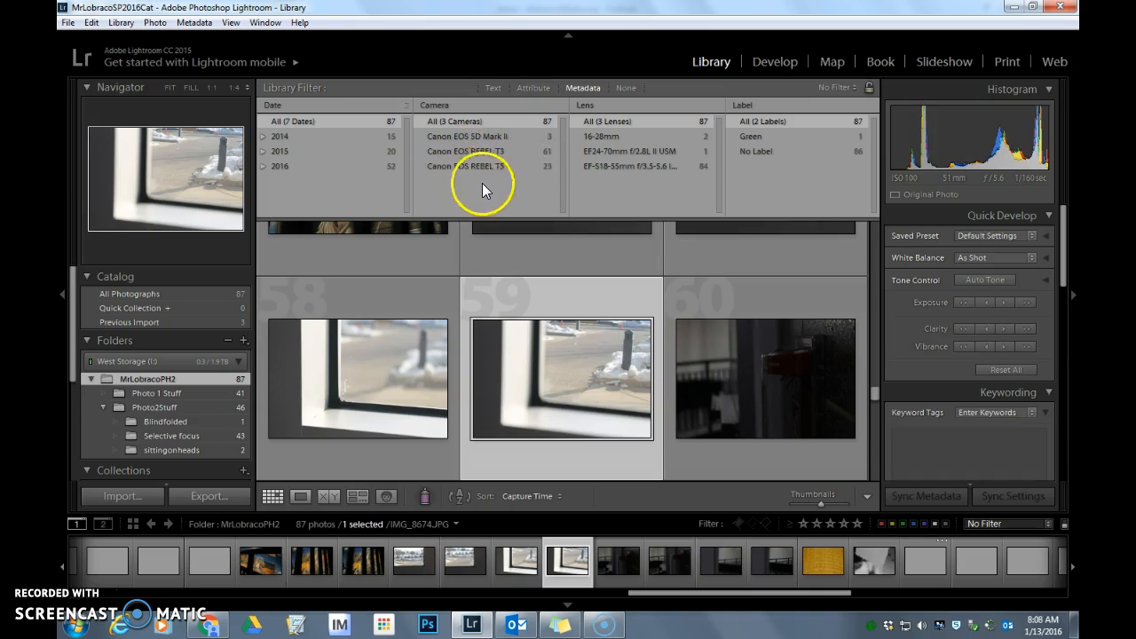
pyautogui.click(485, 137)
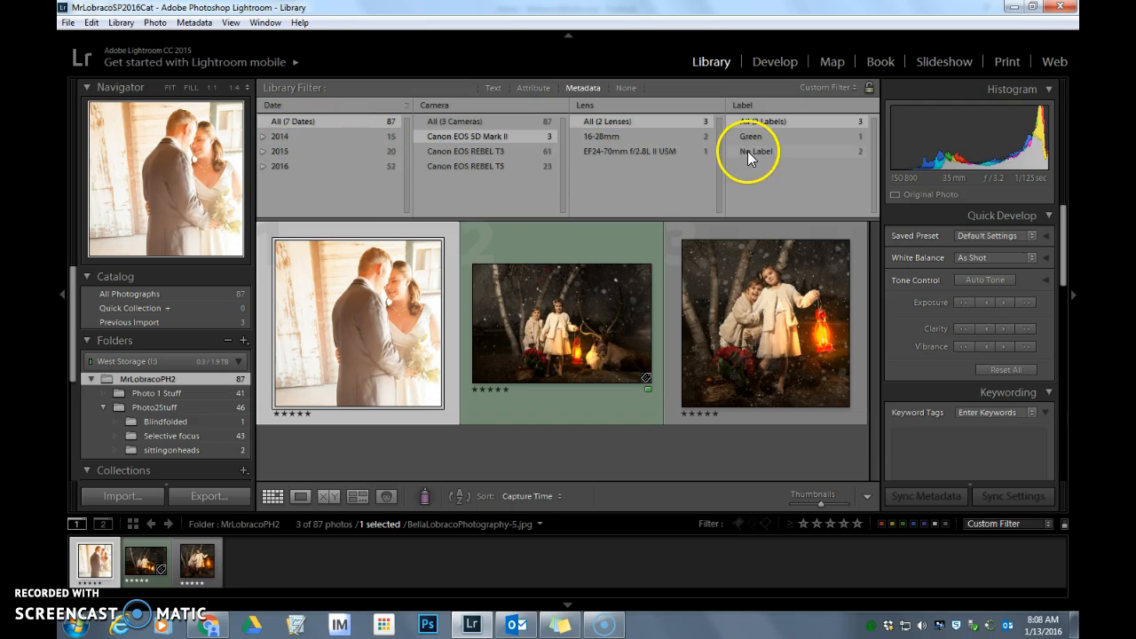
# Turn off all library filters and browse the folder's full photo grid
pyautogui.click(494, 87)
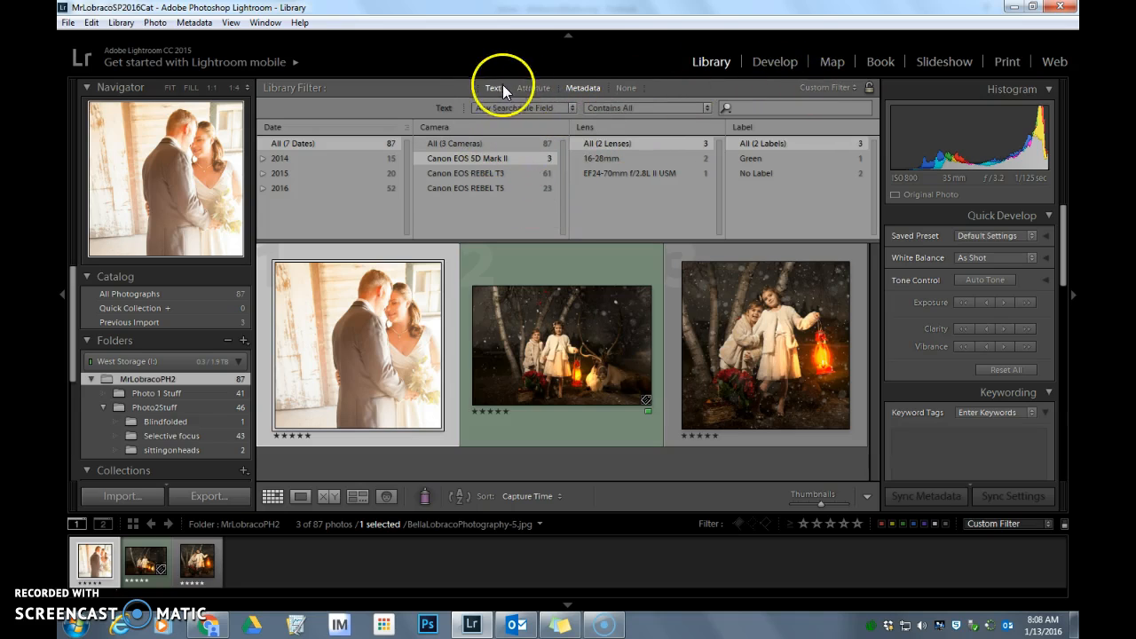
pyautogui.click(625, 87)
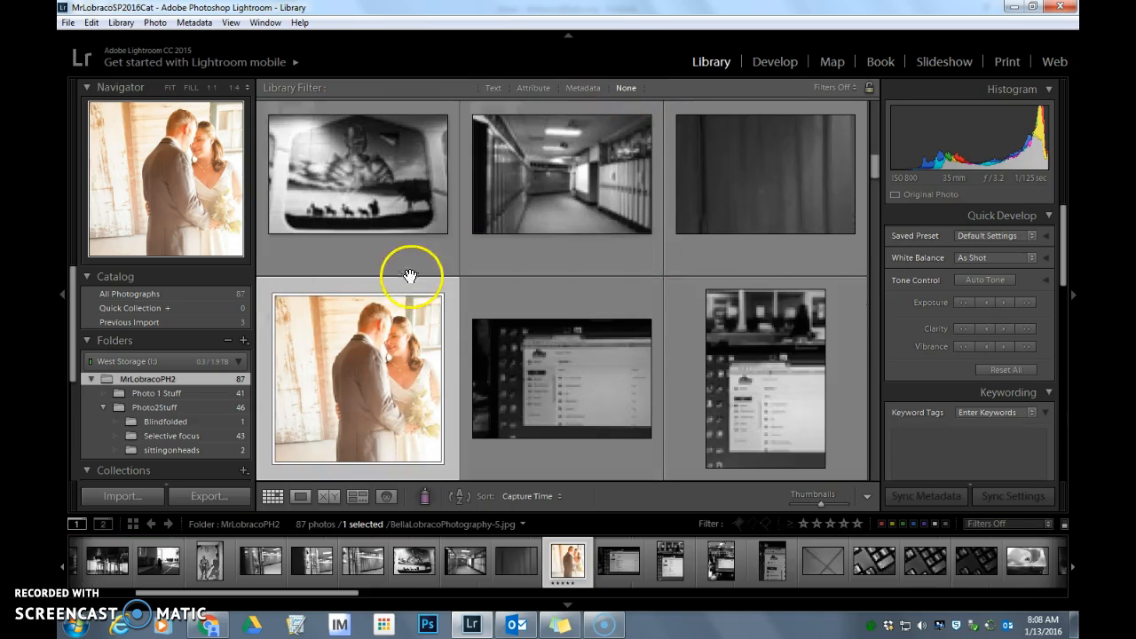
pyautogui.scroll(-10, 591, 300)
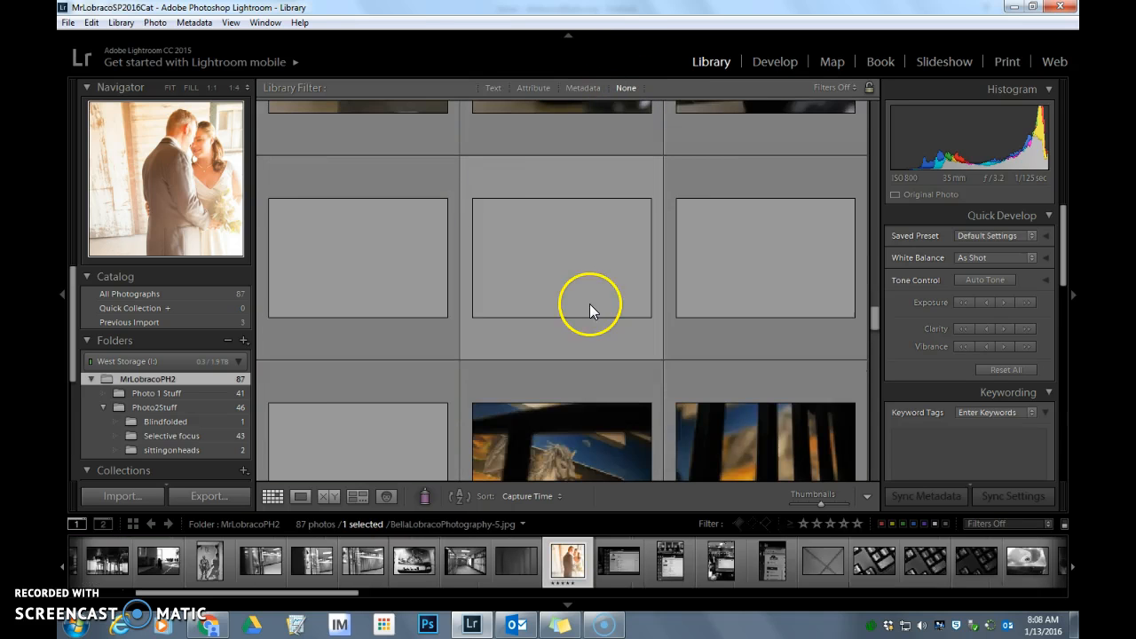
pyautogui.scroll(-5, 591, 306)
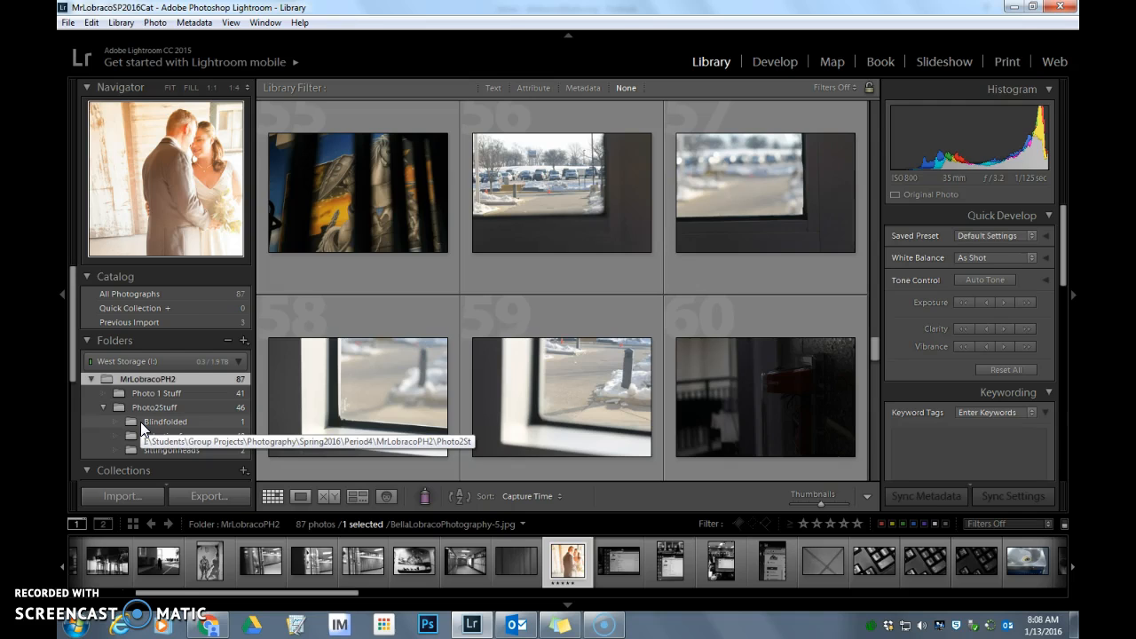
# Show the parent folder of the class folder in the folder list and expand the class folder and Photo2Stuff
pyautogui.rightClick(156, 377)
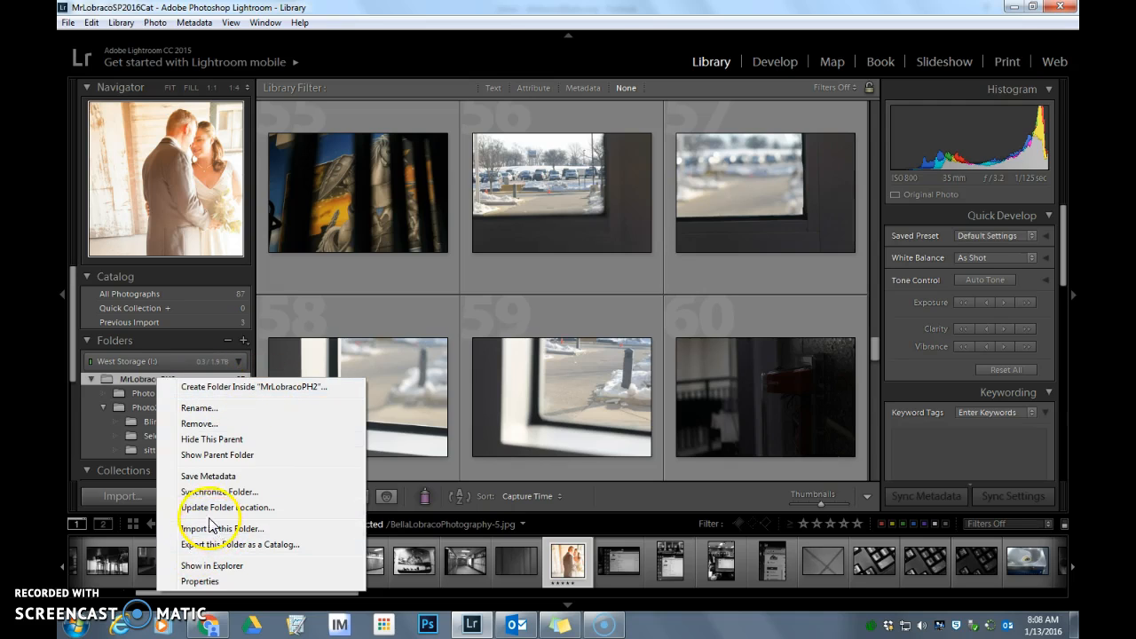
pyautogui.click(229, 454)
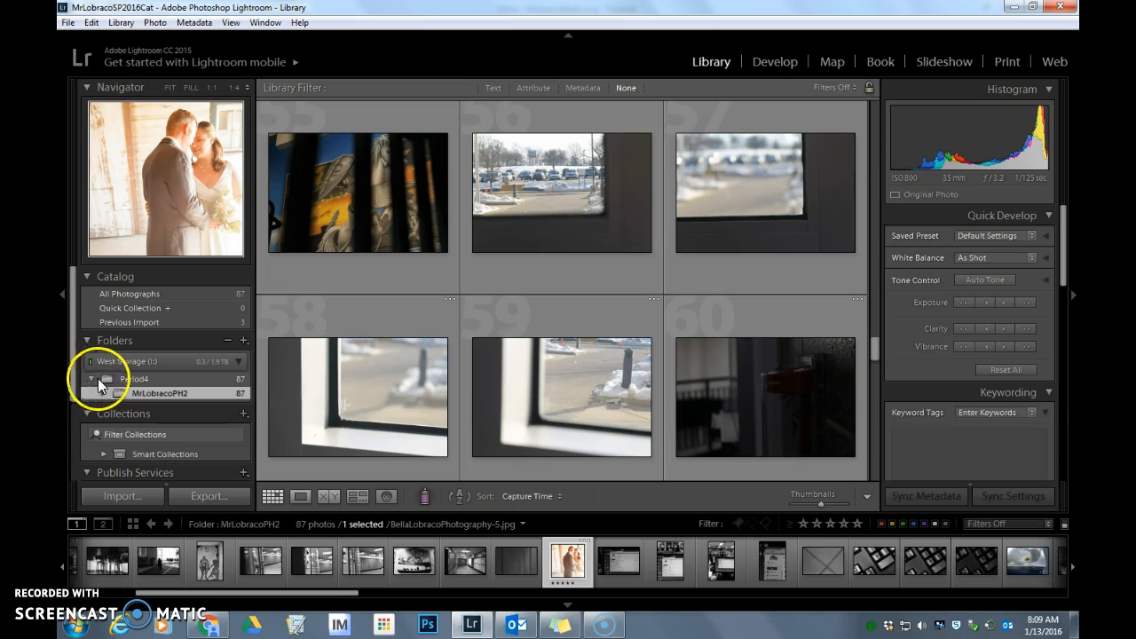
pyautogui.click(102, 392)
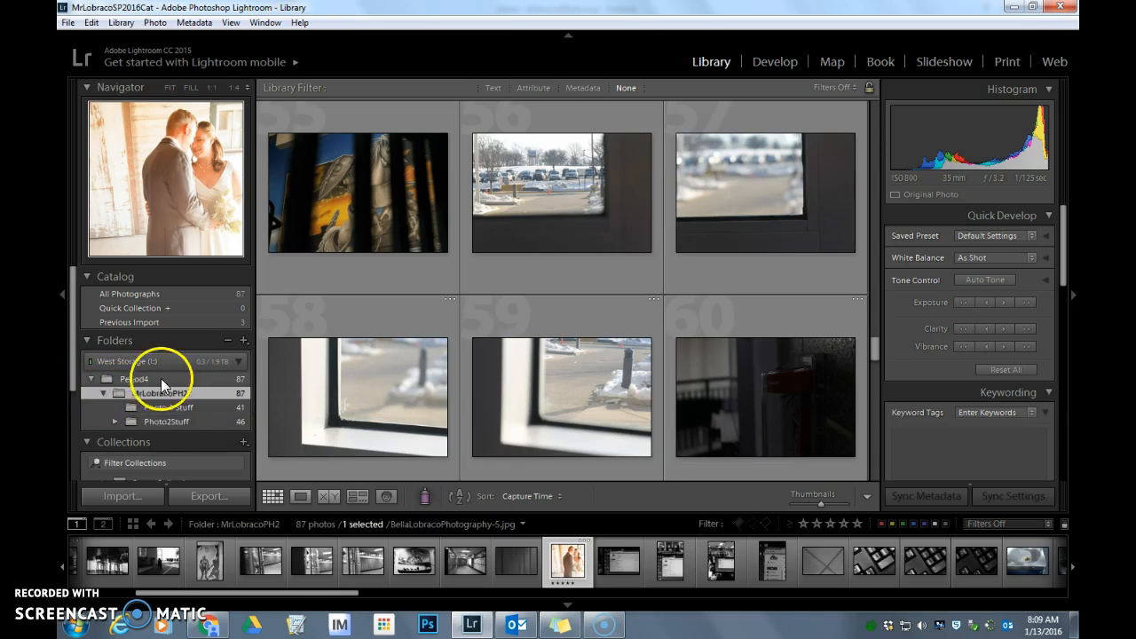
pyautogui.scroll(-2, 157, 398)
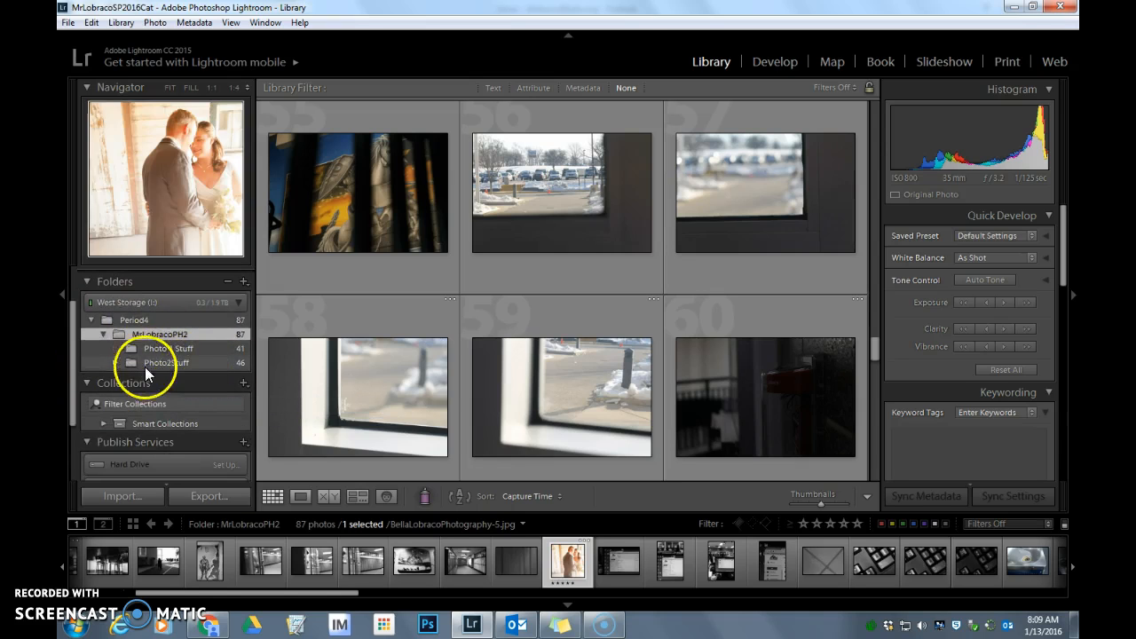
pyautogui.click(114, 362)
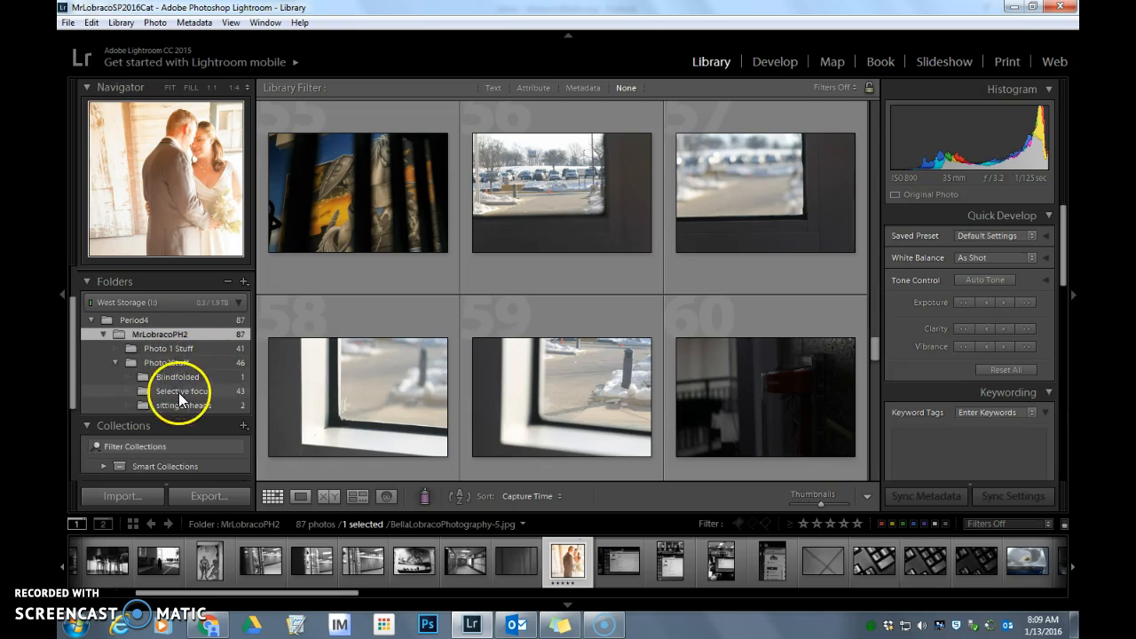
pyautogui.scroll(1, 189, 400)
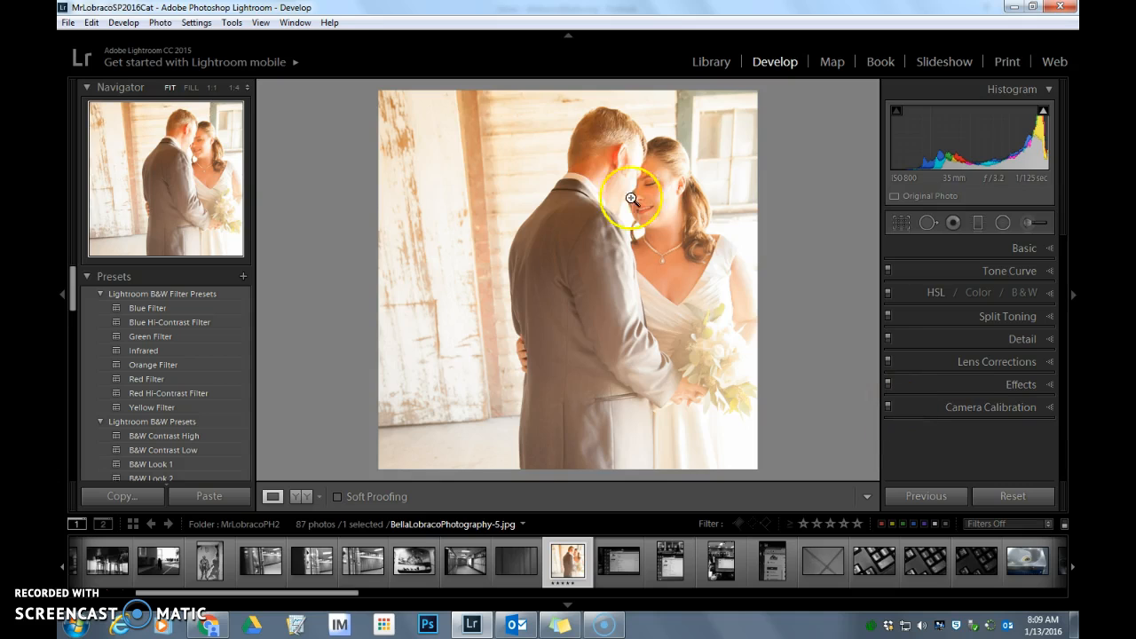
# Set the wedding photo's white balance temperature to -45 in the Basic develop adjustments
pyautogui.click(1049, 247)
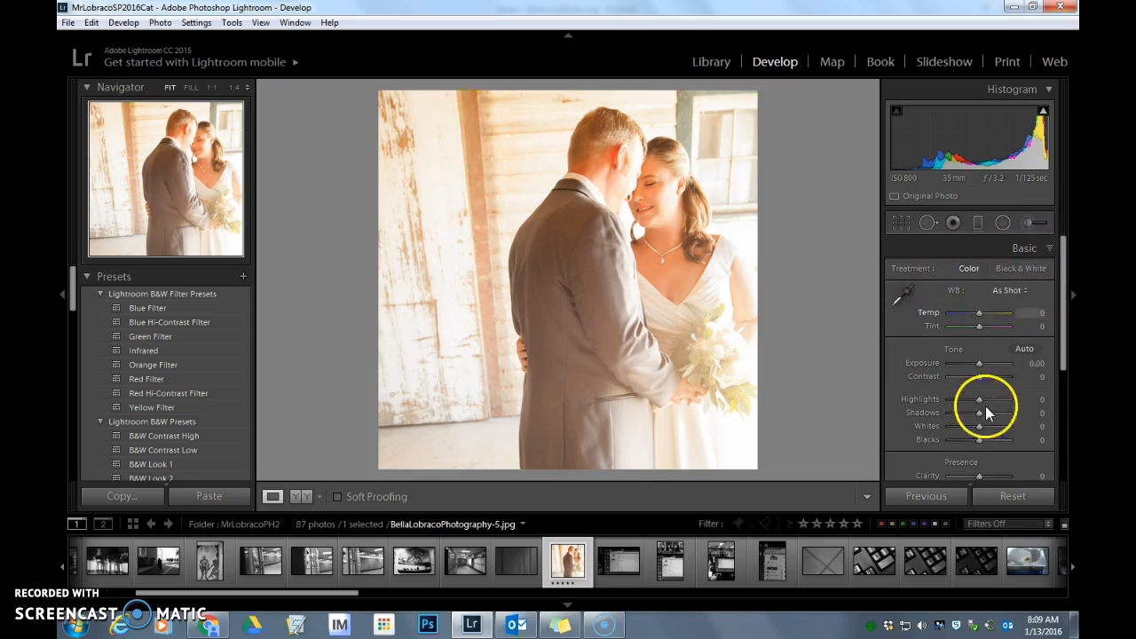
pyautogui.scroll(-1, 987, 399)
pyautogui.scroll(1, 989, 387)
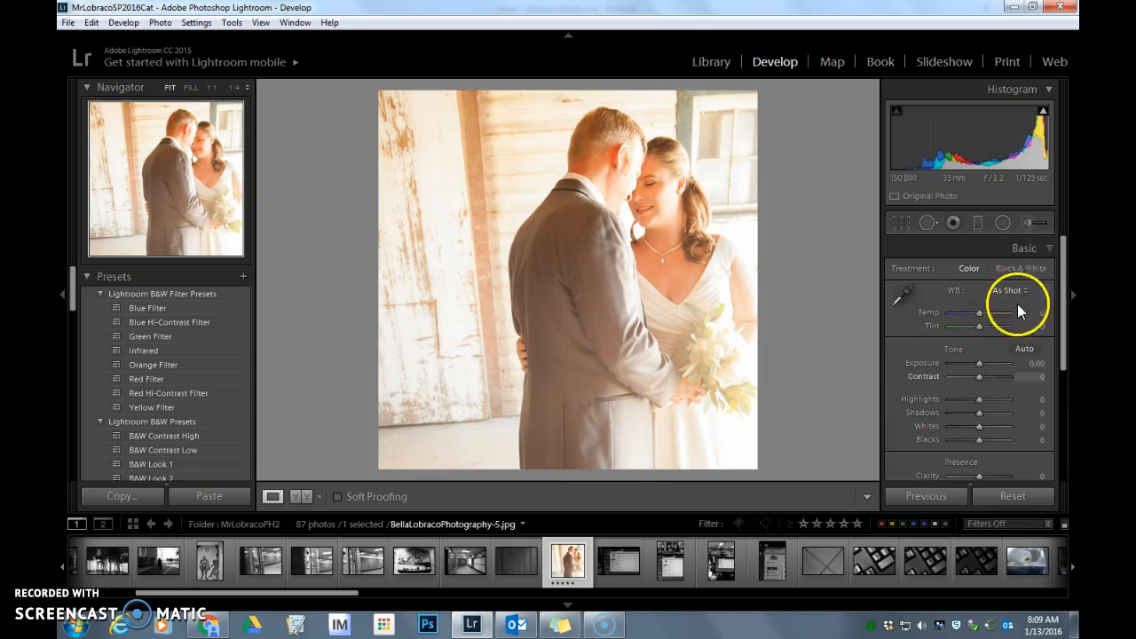
pyautogui.click(1048, 247)
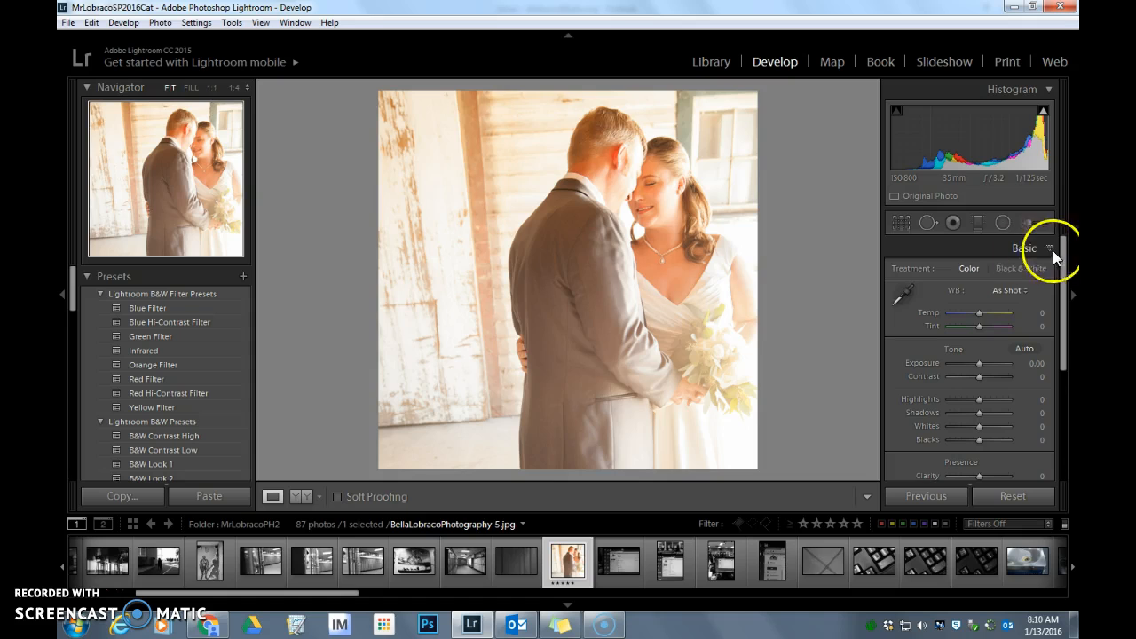
pyautogui.scroll(-5, 999, 300)
pyautogui.scroll(4, 1000, 300)
pyautogui.moveTo(980, 275)
pyautogui.mouseDown()
pyautogui.moveTo(1000, 278)
pyautogui.moveTo(966, 278)
pyautogui.mouseUp()
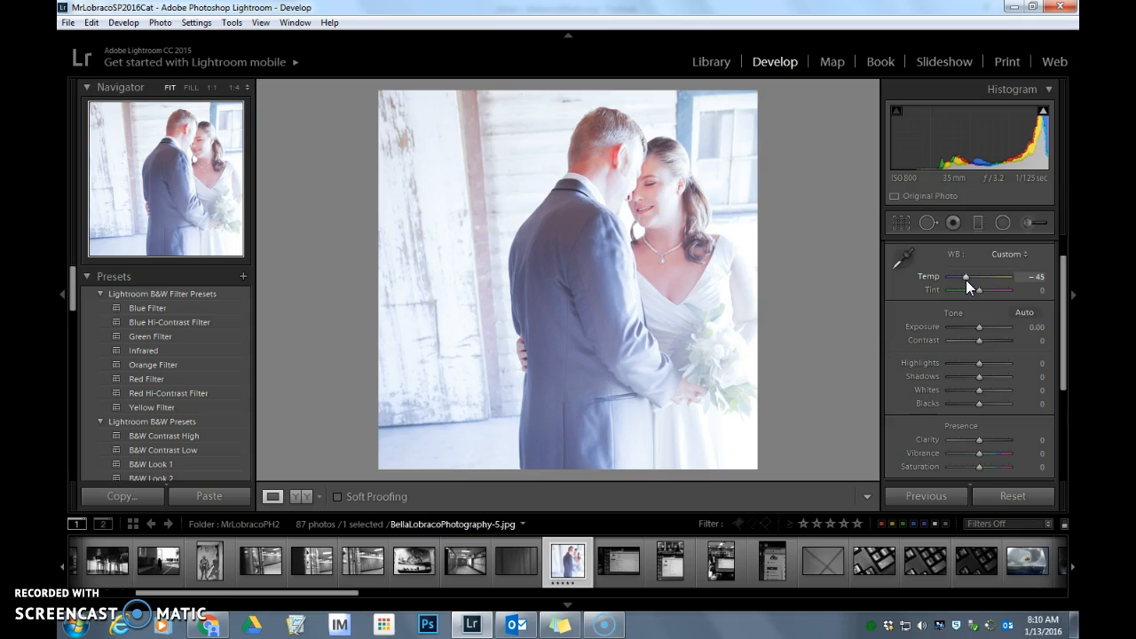
# Set the wedding photo's Exposure to -0.71, Contrast to +90, Highlights to +55, Shadows to -100, Whites to +93 and Blacks to -98
pyautogui.moveTo(996, 320); pyautogui.dragTo(995, 364)
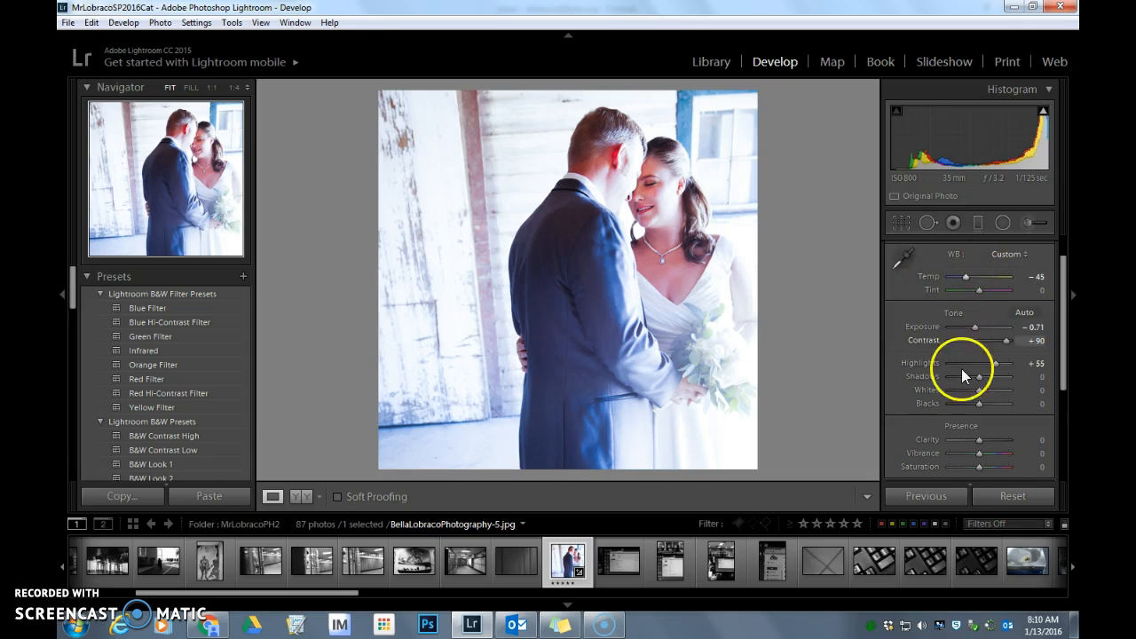
pyautogui.moveTo(978, 375); pyautogui.dragTo(941, 375)
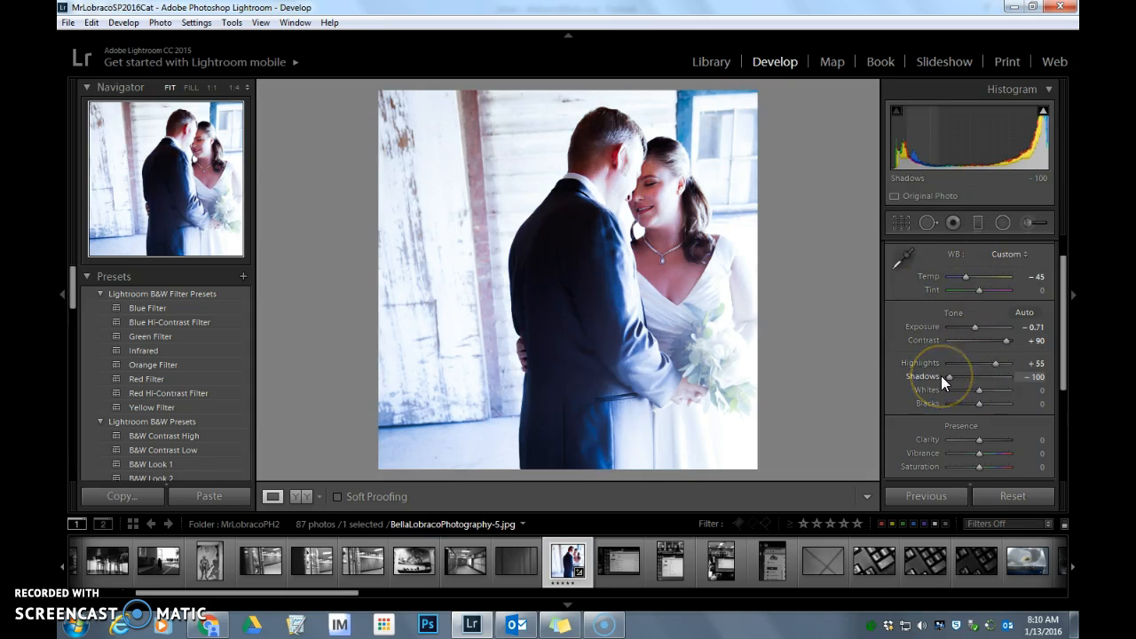
pyautogui.moveTo(978, 388); pyautogui.dragTo(948, 403)
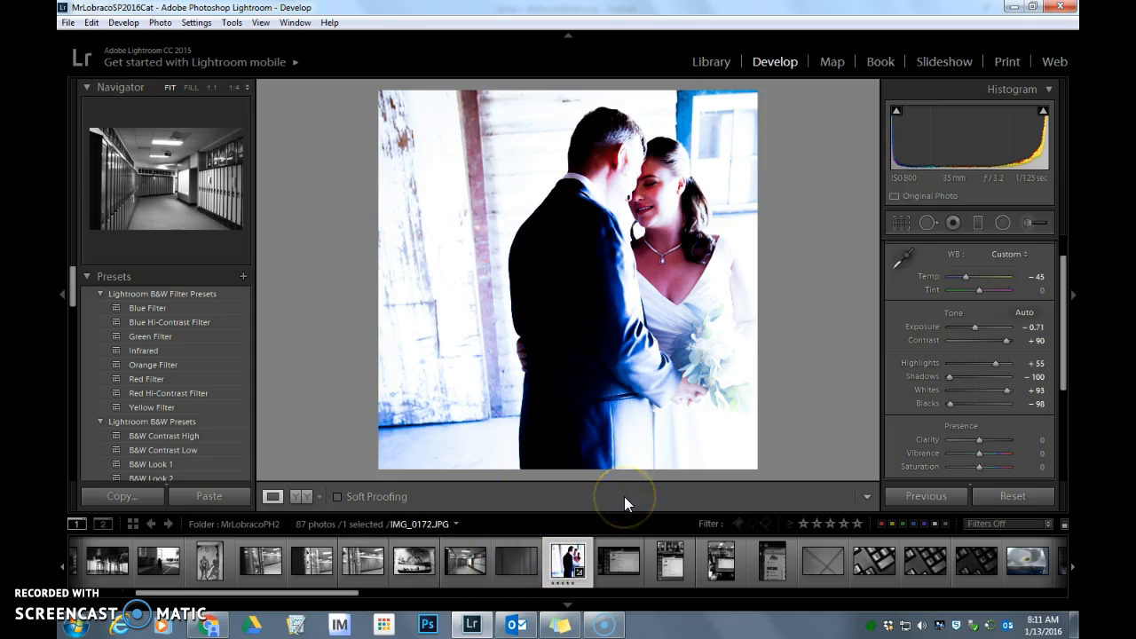
# Create a virtual copy of the edited wedding photo and reset the original's develop settings
pyautogui.rightClick(563, 568)
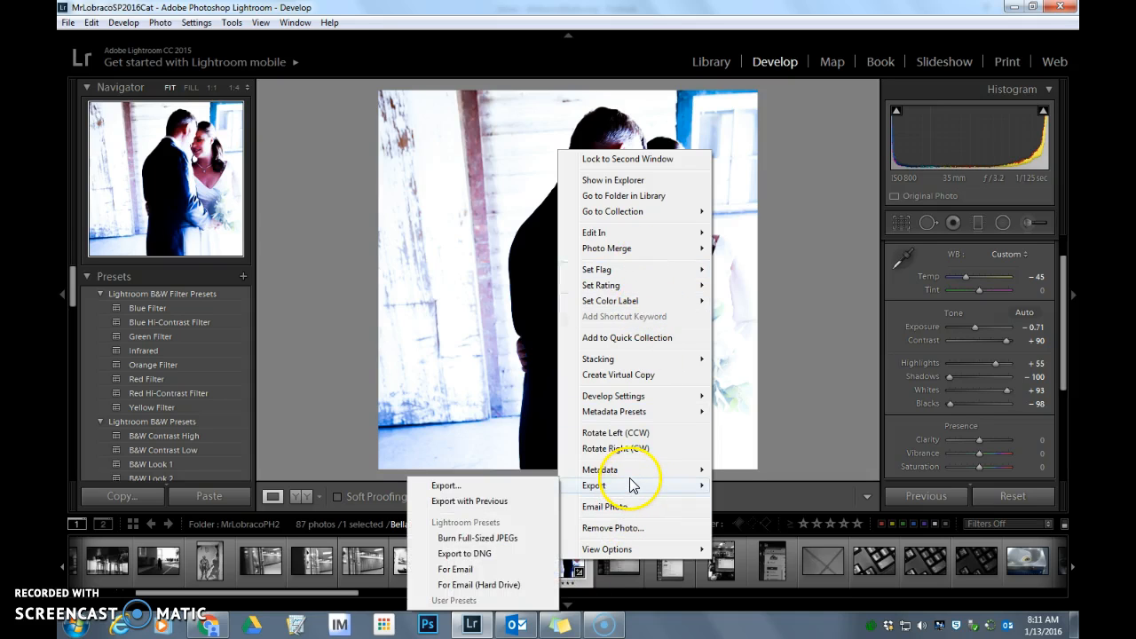
pyautogui.click(621, 376)
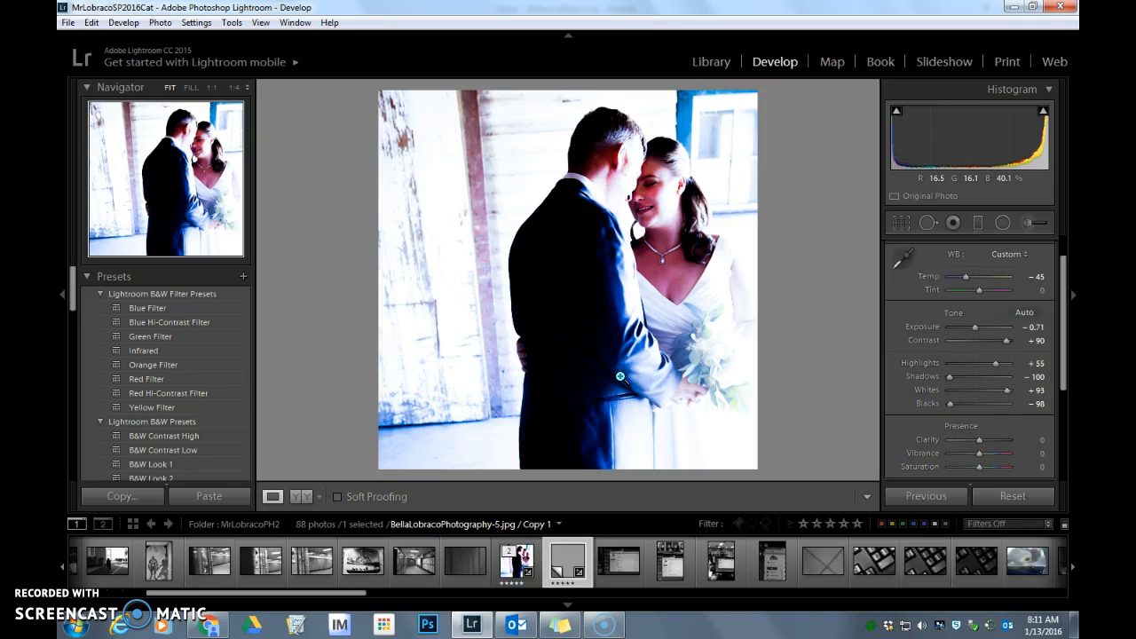
pyautogui.click(518, 557)
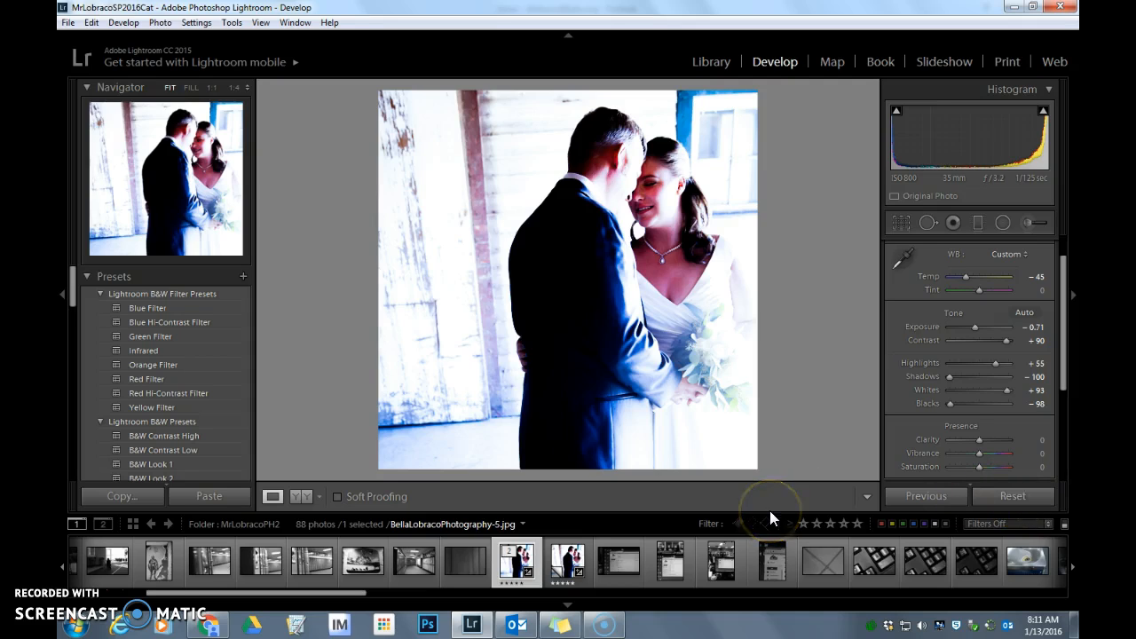
pyautogui.click(1002, 495)
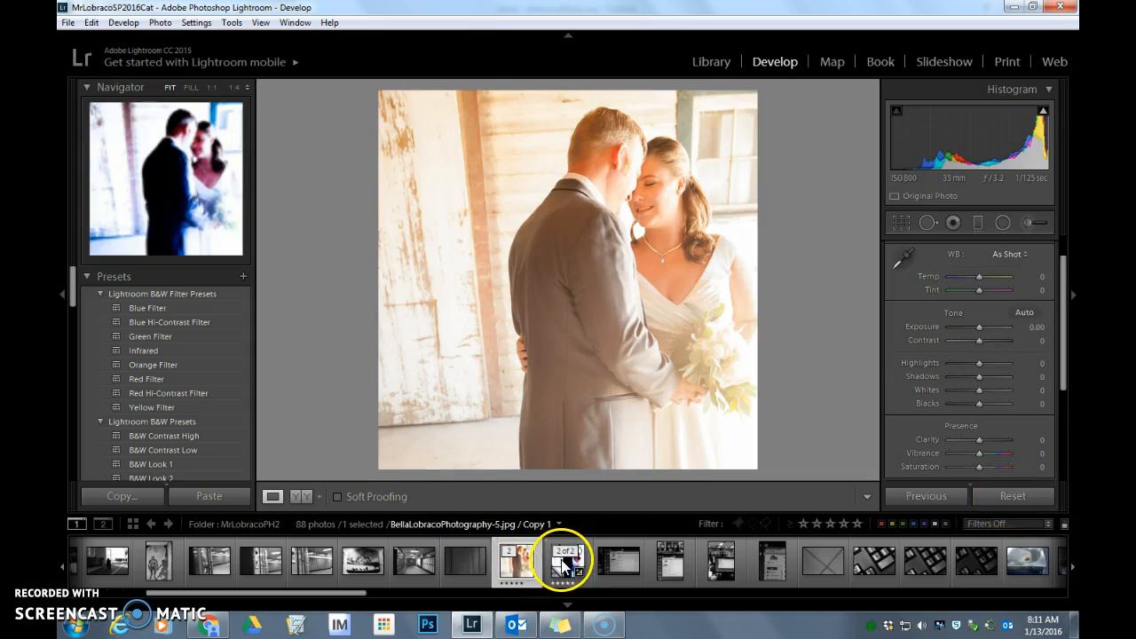
# Compare the reset original wedding photo with its edited virtual copy by switching between them
pyautogui.click(563, 561)
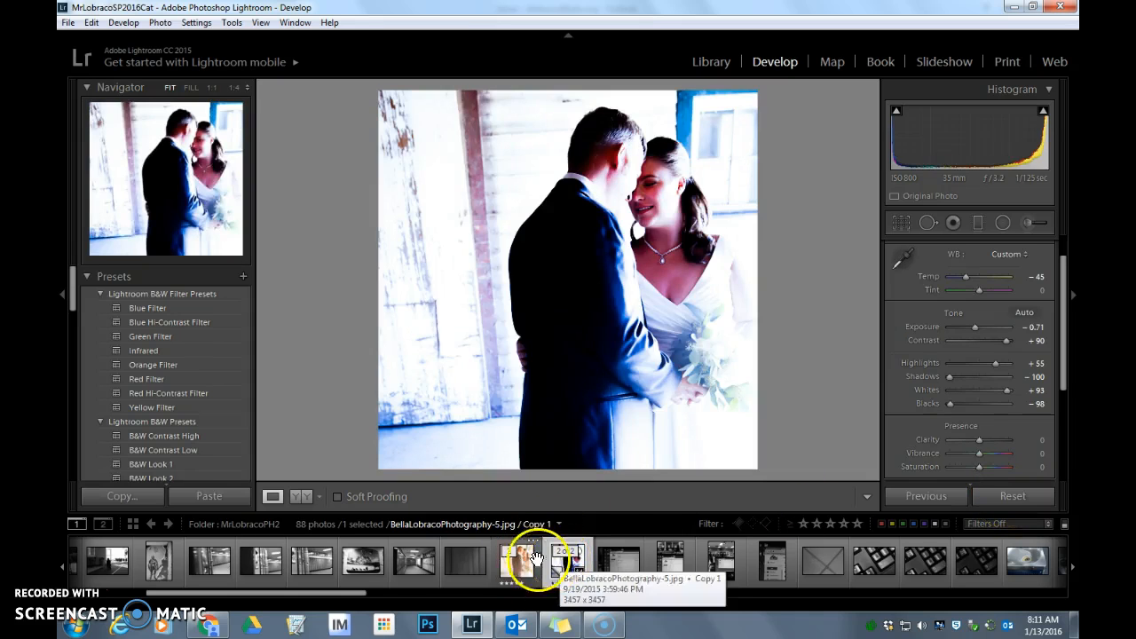
pyautogui.hotkey('ctrl', 'shift', 'r')
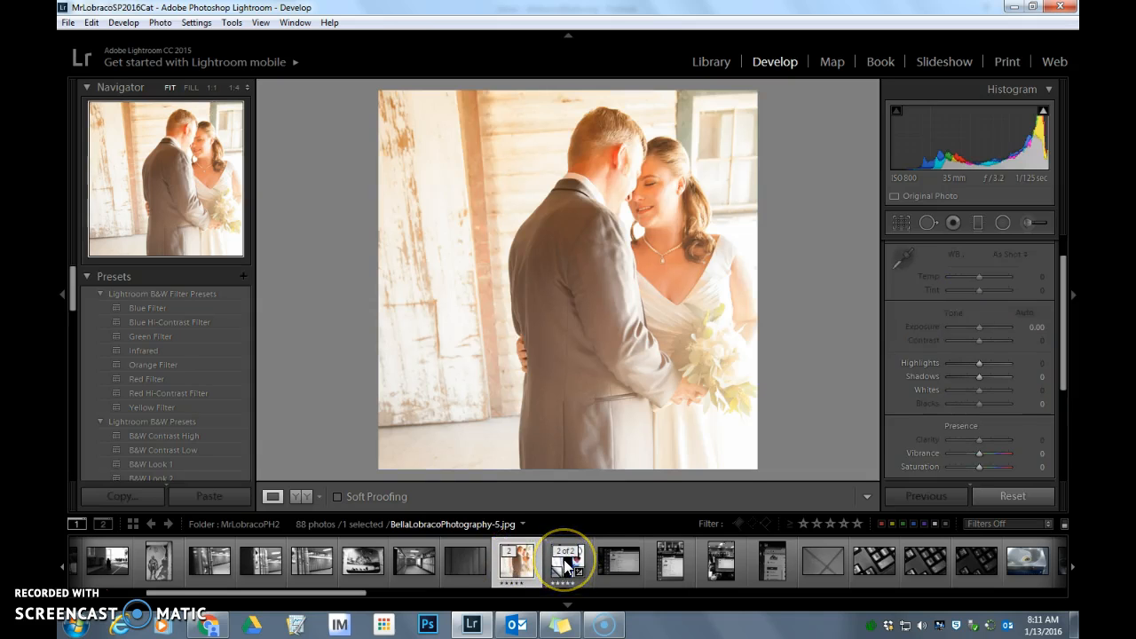
pyautogui.hotkey('ctrl', 'z')
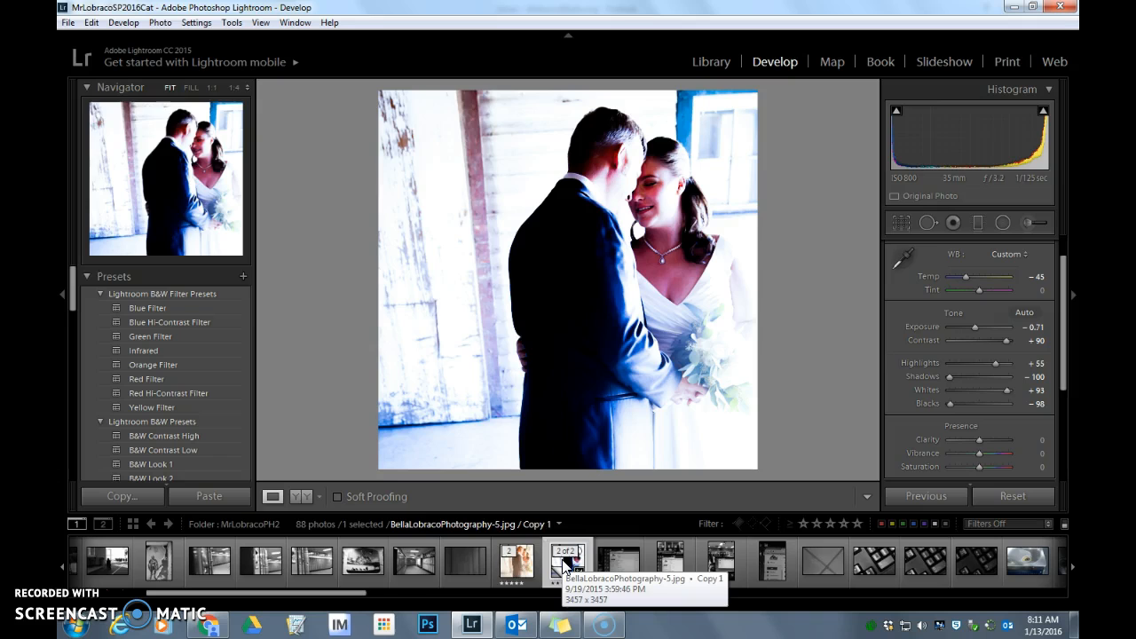
pyautogui.click(511, 563)
pyautogui.click(568, 563)
pyautogui.click(524, 564)
pyautogui.click(568, 563)
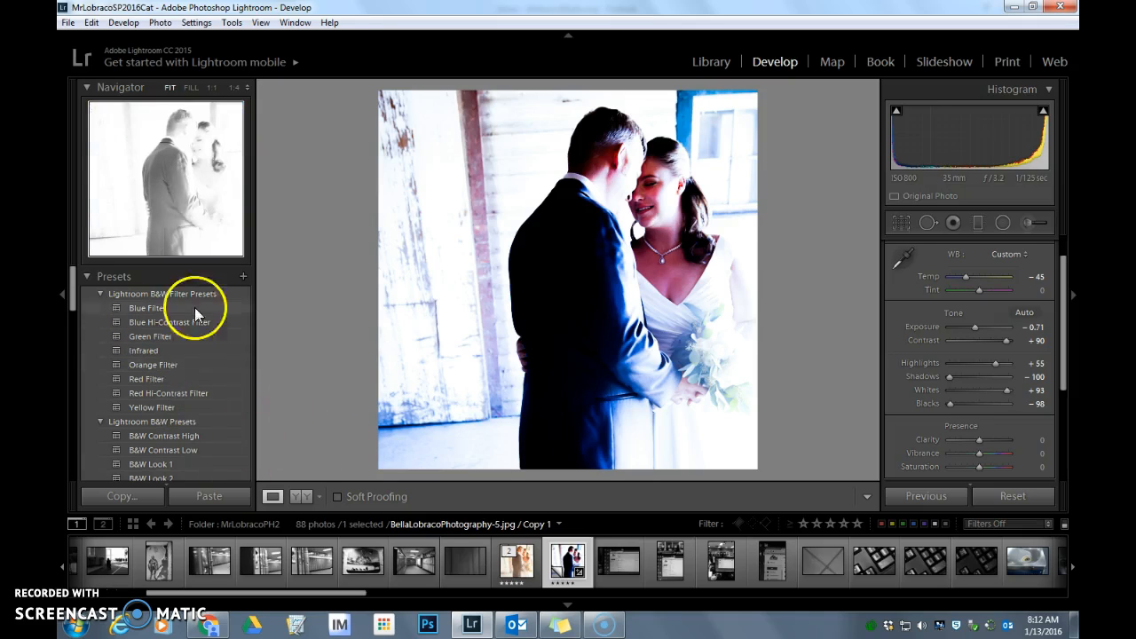
# Copy only the virtual copy's White Balance, Basic Tone and Process Version settings, leaving Crop out
pyautogui.click(143, 497)
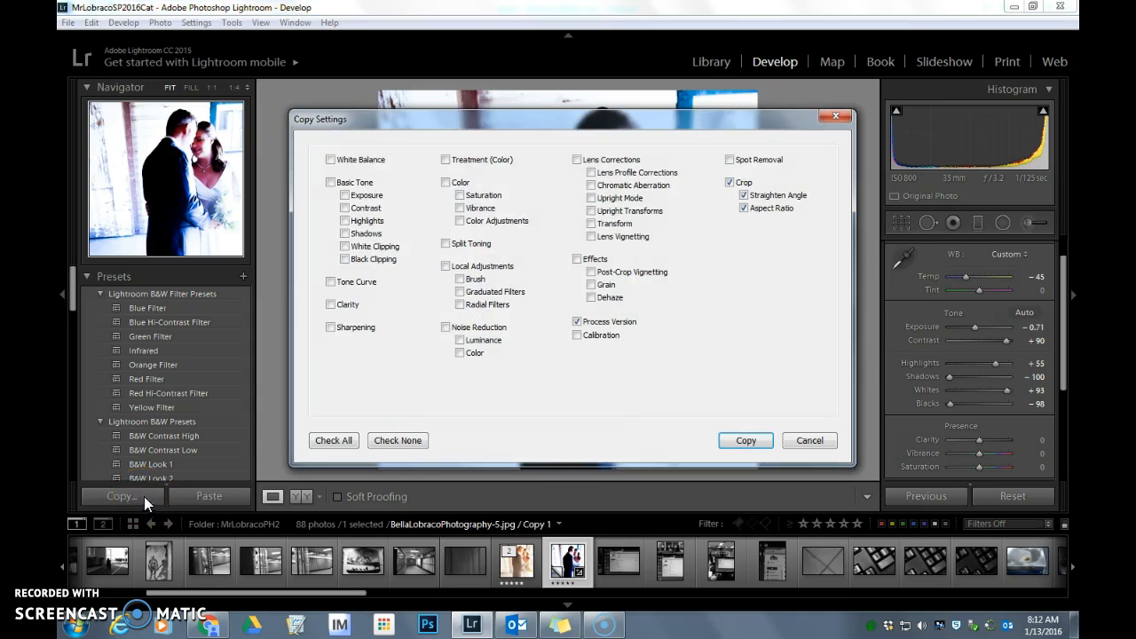
pyautogui.moveTo(716, 115); pyautogui.dragTo(598, 125)
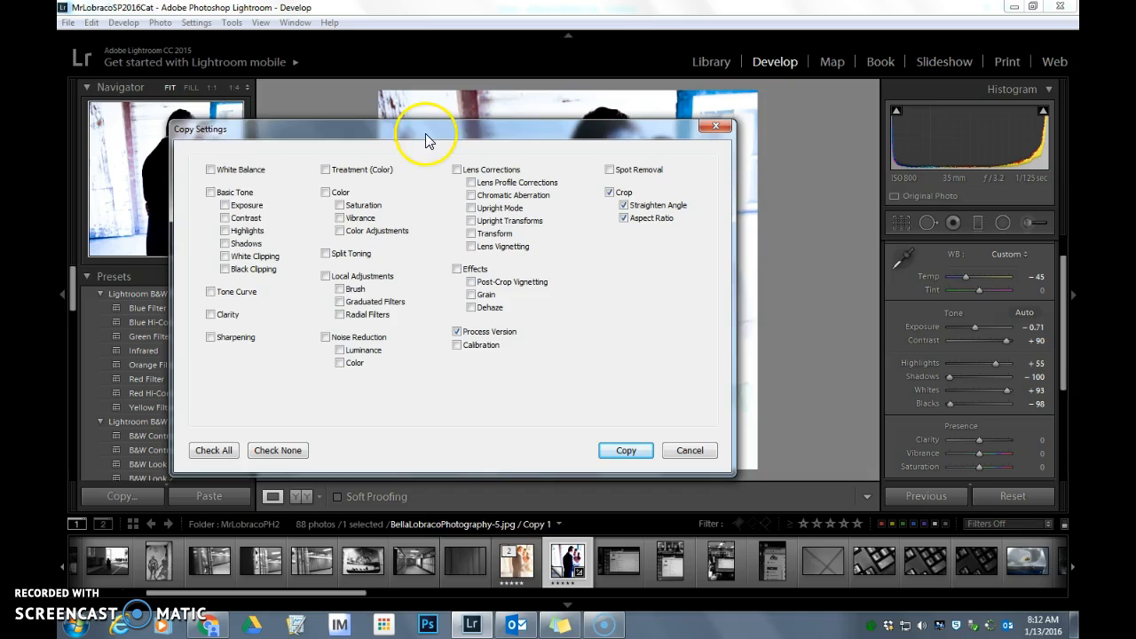
pyautogui.moveTo(425, 133); pyautogui.dragTo(460, 164)
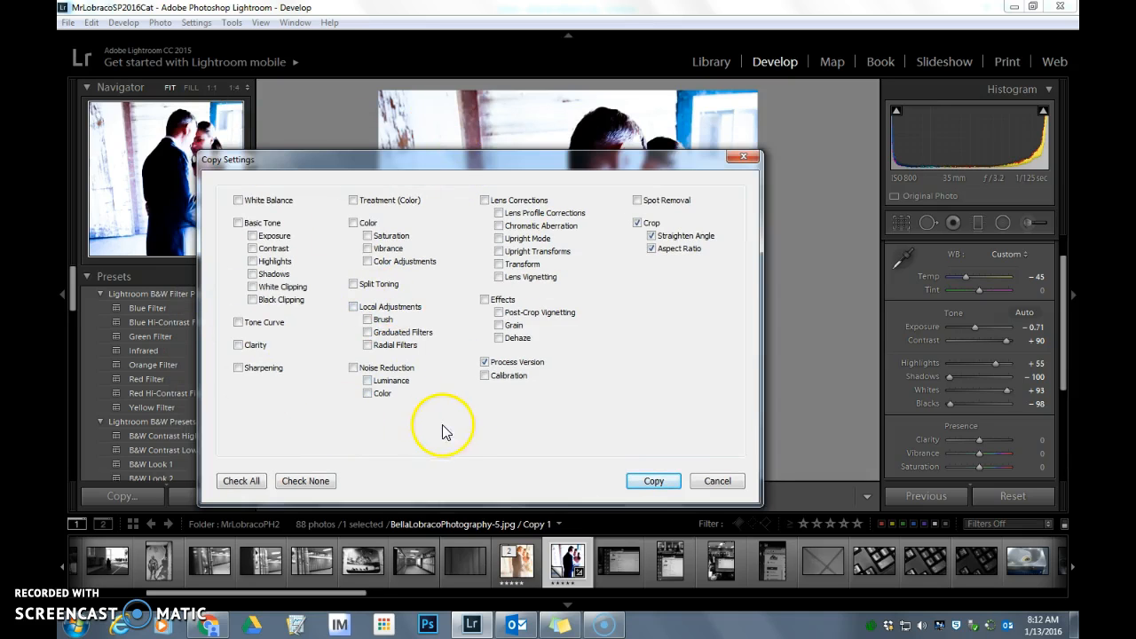
pyautogui.click(636, 224)
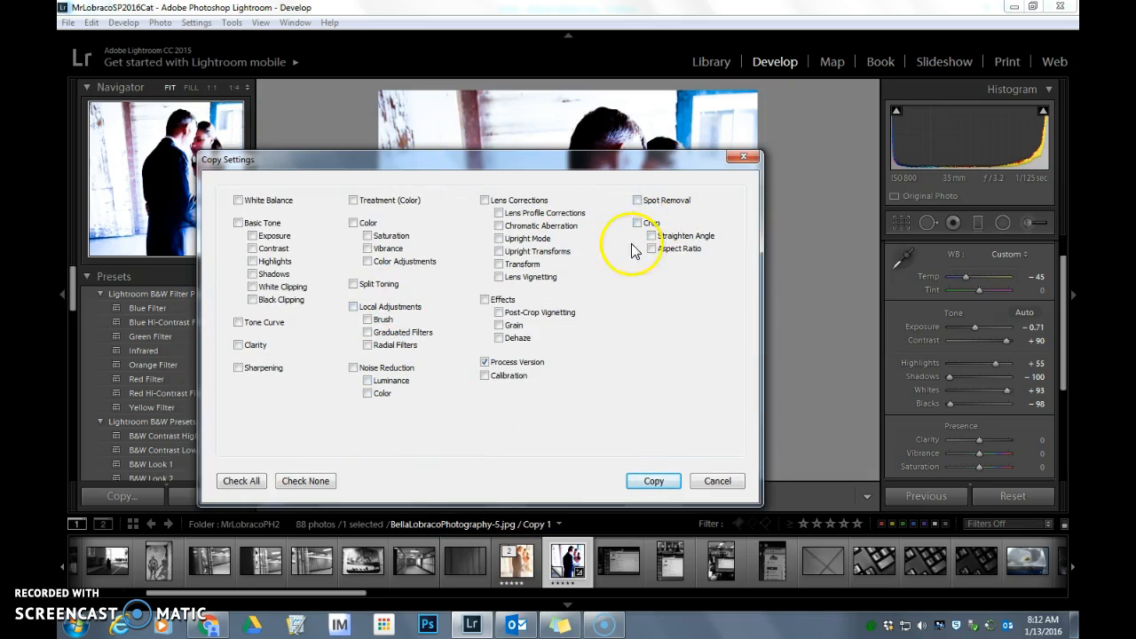
pyautogui.moveTo(621, 159); pyautogui.dragTo(530, 142)
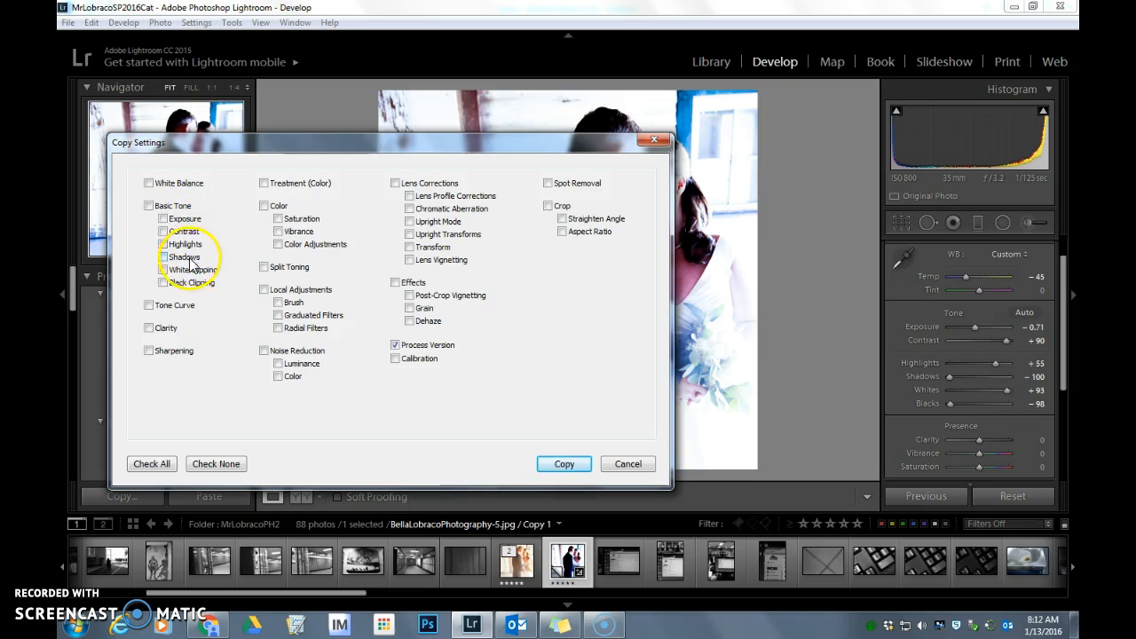
pyautogui.click(148, 205)
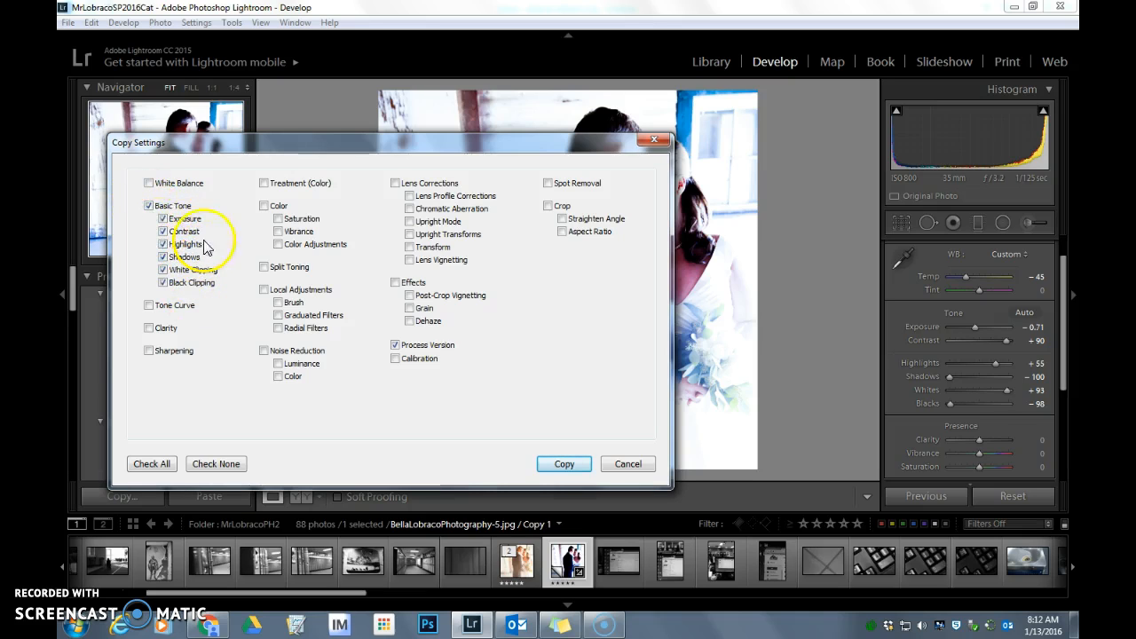
pyautogui.click(150, 183)
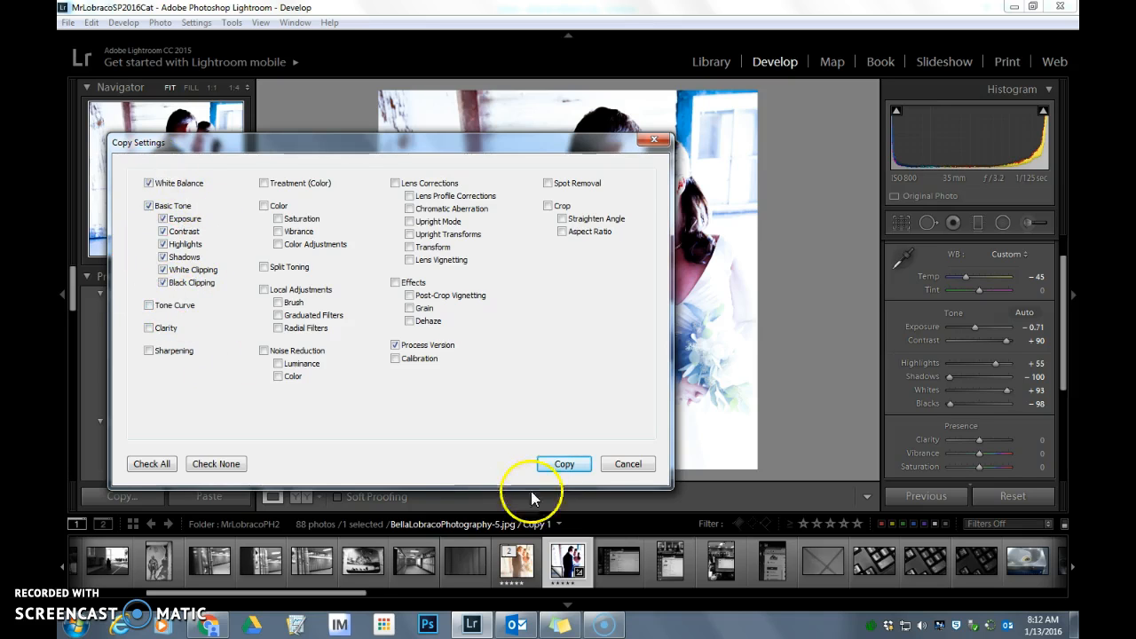
pyautogui.click(554, 463)
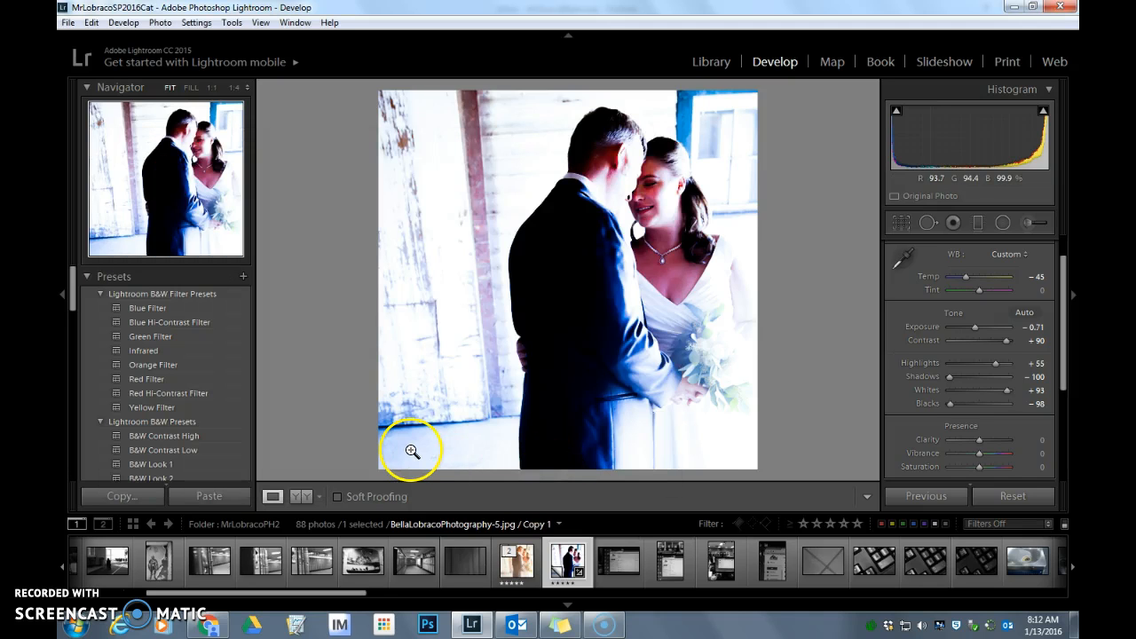
# Paste the copied develop settings onto the Christmas-20.jpg photo of two girls with a lantern
pyautogui.moveTo(347, 595); pyautogui.dragTo(586, 600)
pyautogui.click(412, 561)
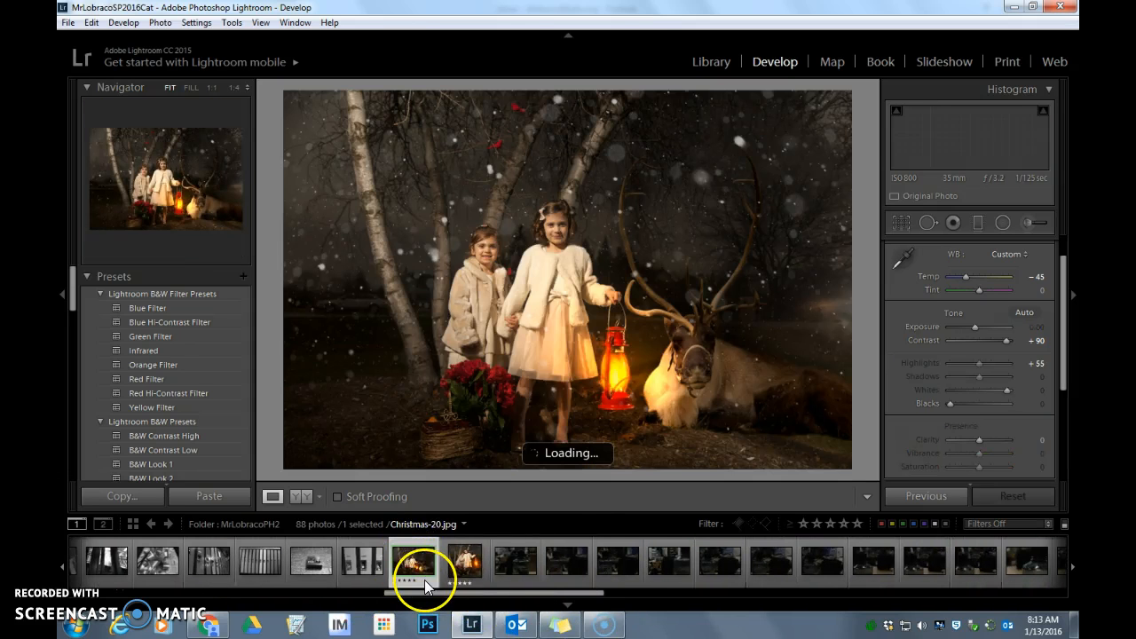
pyautogui.click(211, 495)
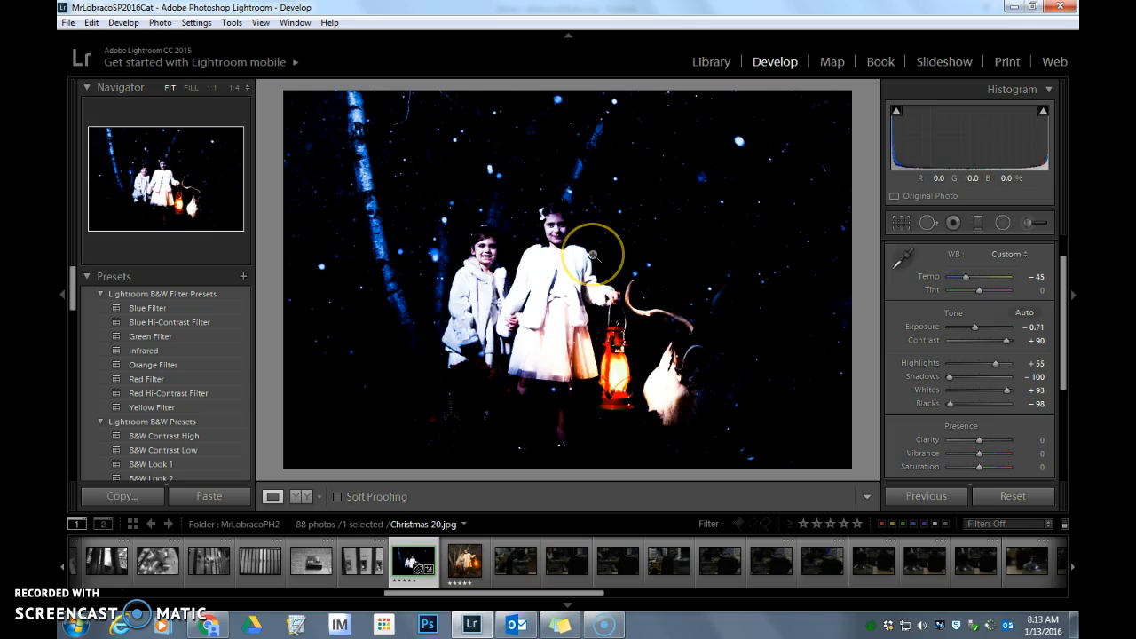
# Reset the Christmas photo's develop settings and look through the available adjustment sections from Basic to Camera Calibration
pyautogui.click(1003, 496)
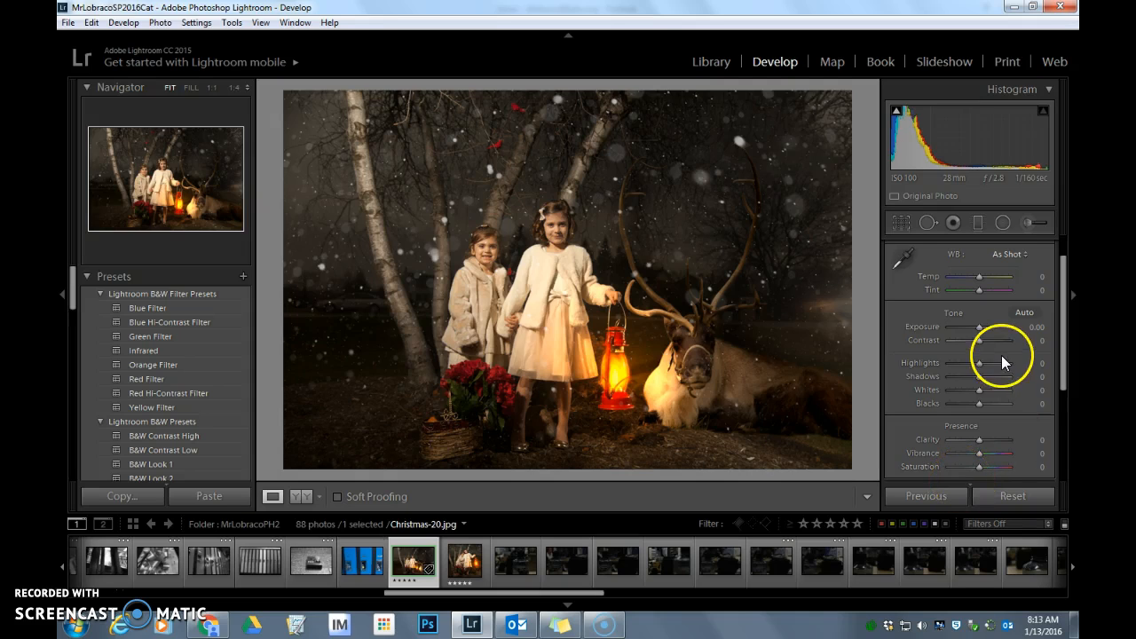
pyautogui.scroll(-5, 1001, 355)
pyautogui.scroll(4, 1000, 358)
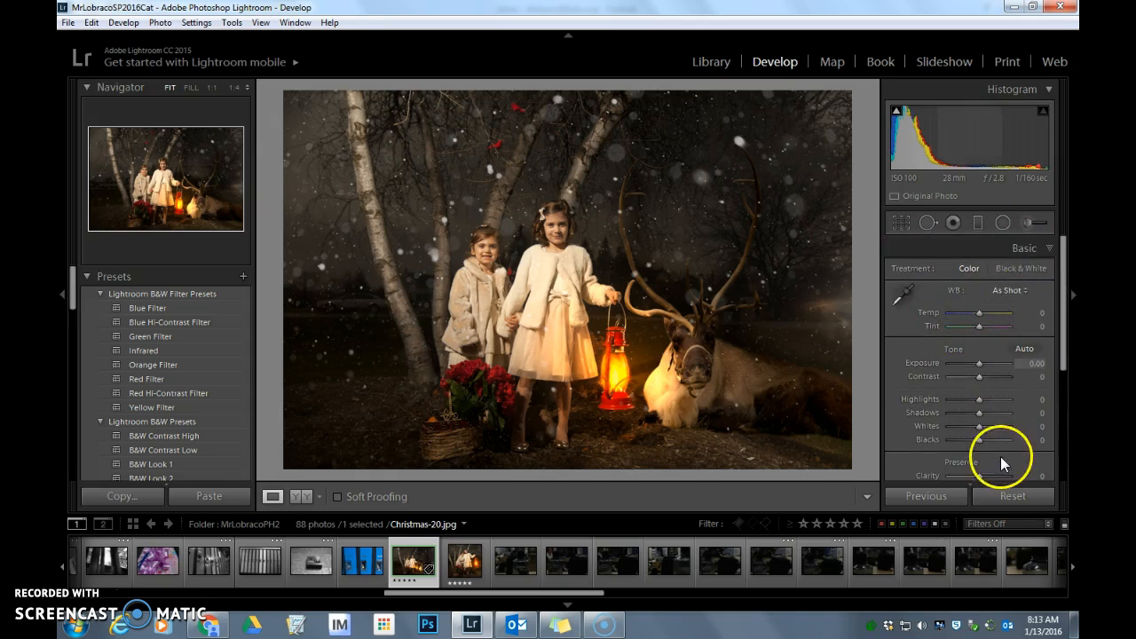
pyautogui.scroll(-5, 997, 397)
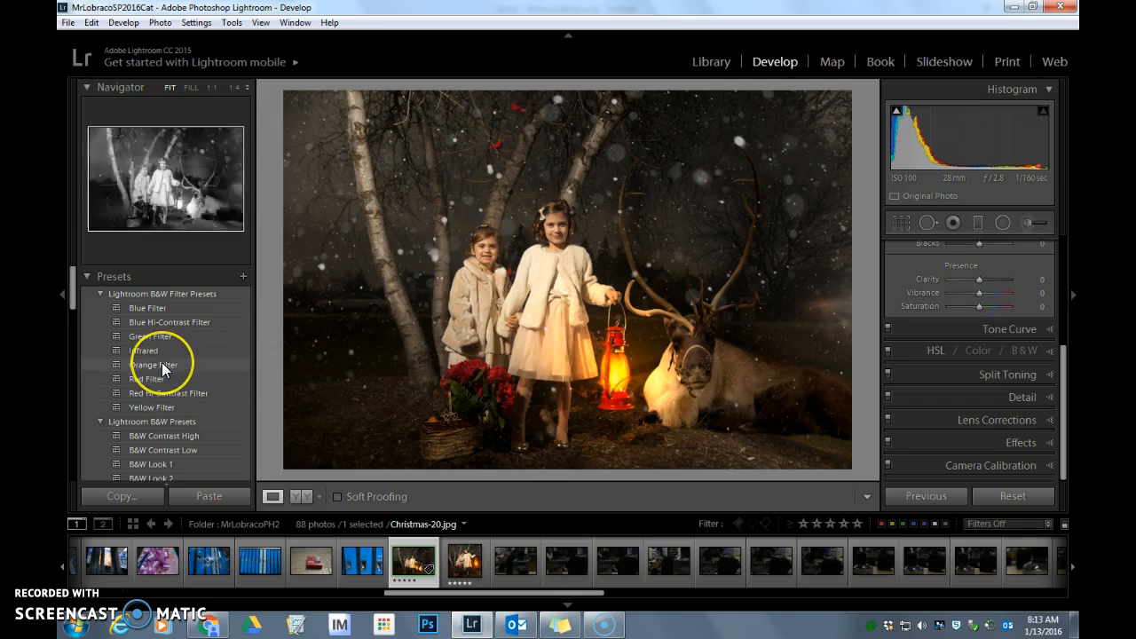
# Try the Orange Filter and Antique Light black-and-white presets on the Christmas photo
pyautogui.click(163, 365)
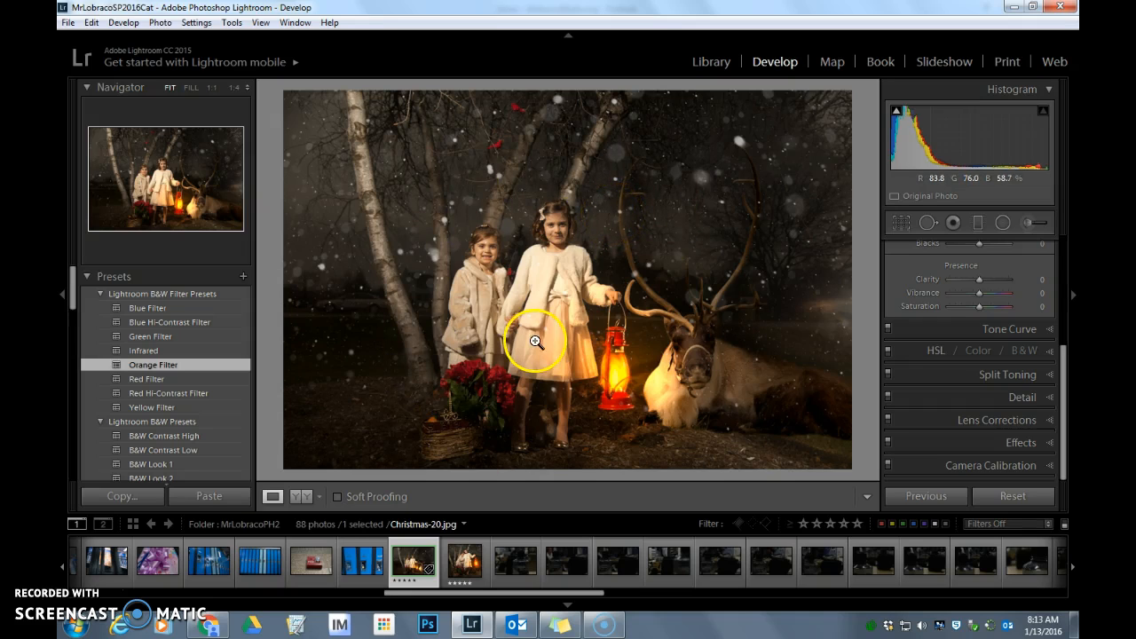
pyautogui.click(166, 364)
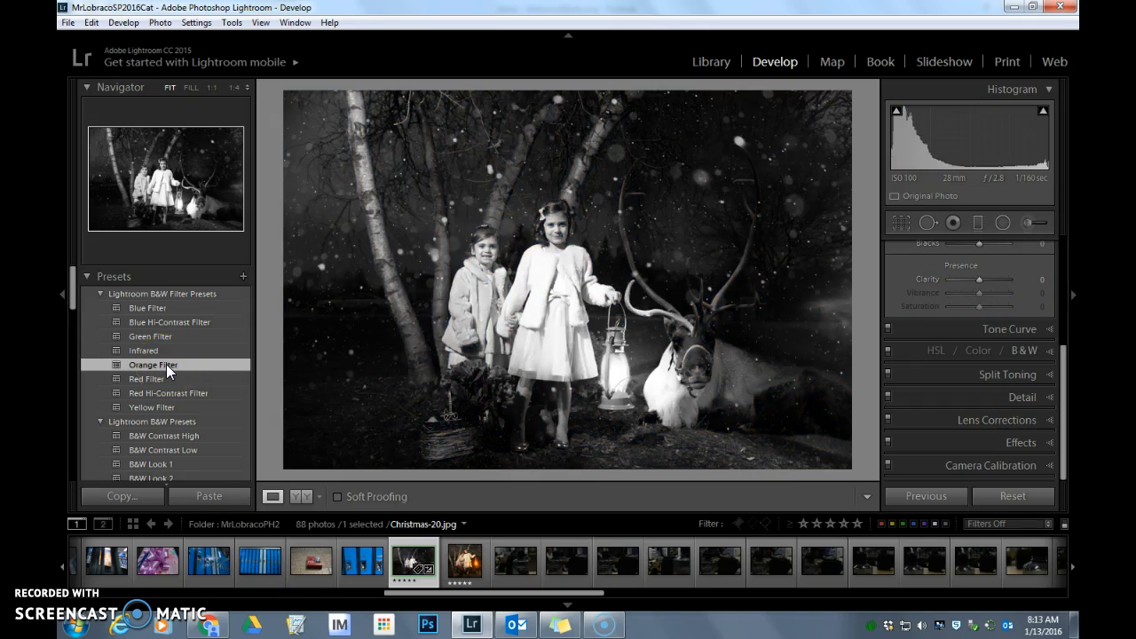
pyautogui.scroll(-3, 182, 376)
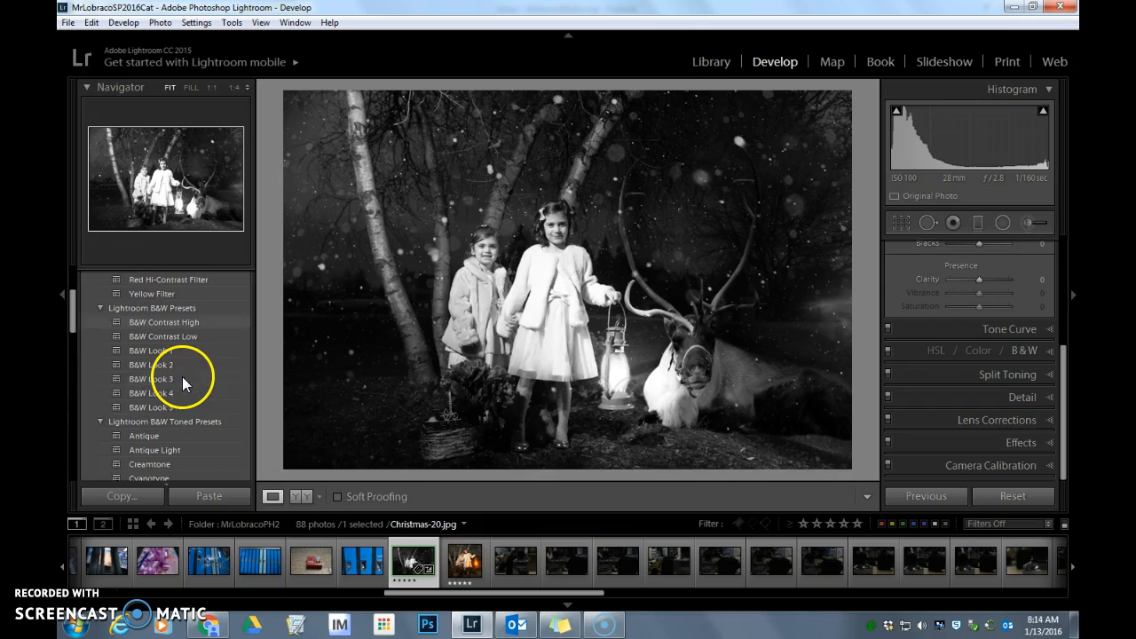
pyautogui.click(186, 447)
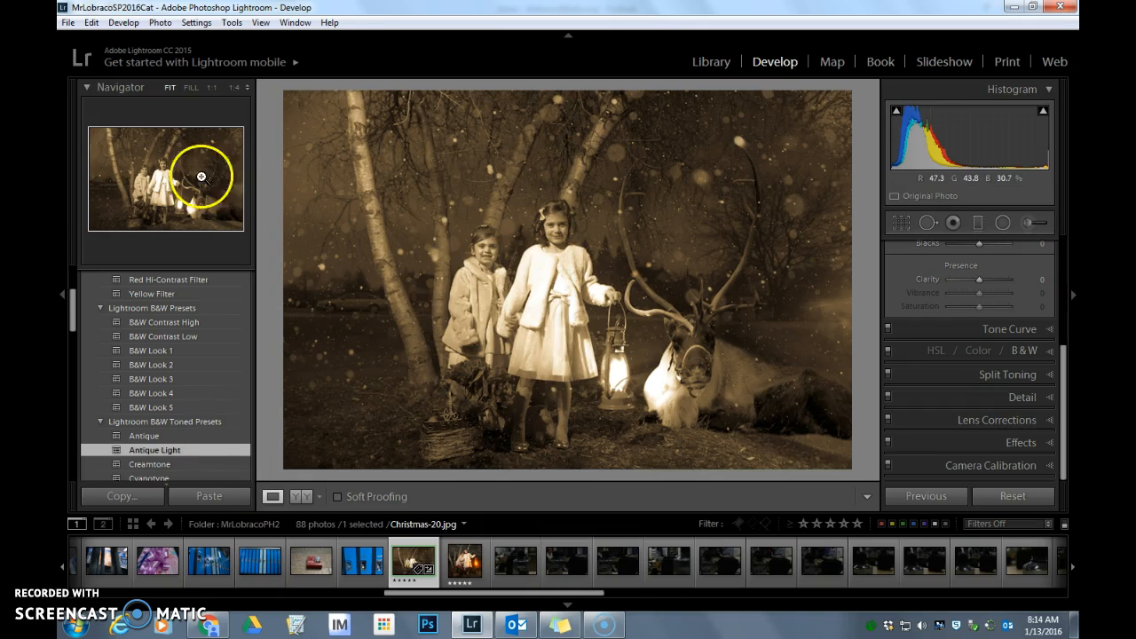
# Try the Split Tone 2 and Split Tone 3 presets from the B&W Toned group on the Christmas photo
pyautogui.scroll(-3, 132, 406)
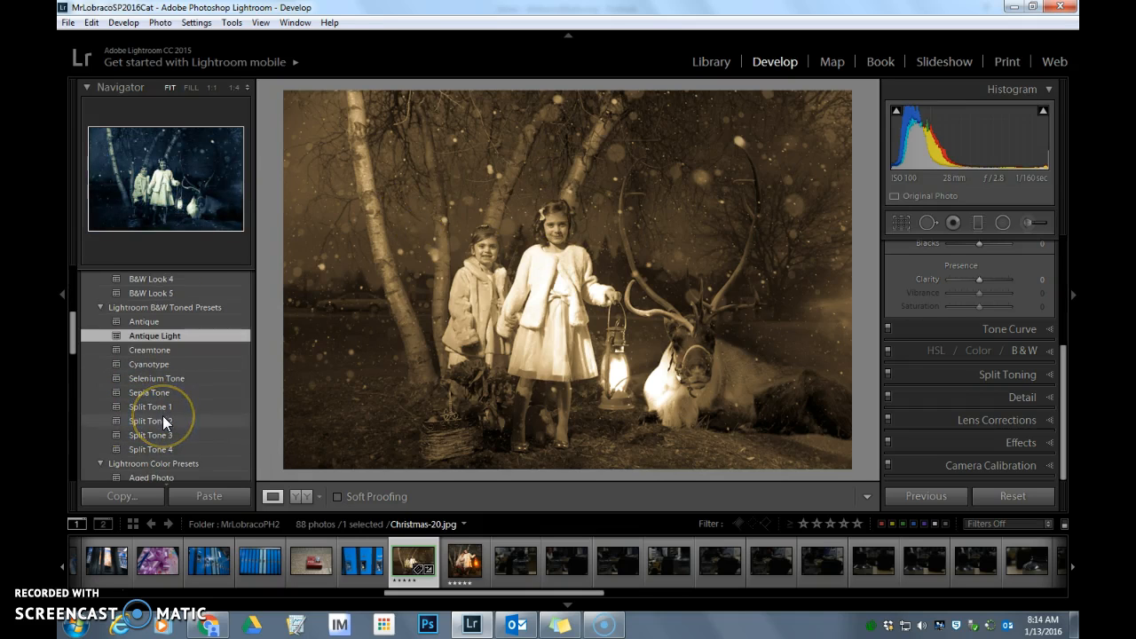
pyautogui.click(162, 420)
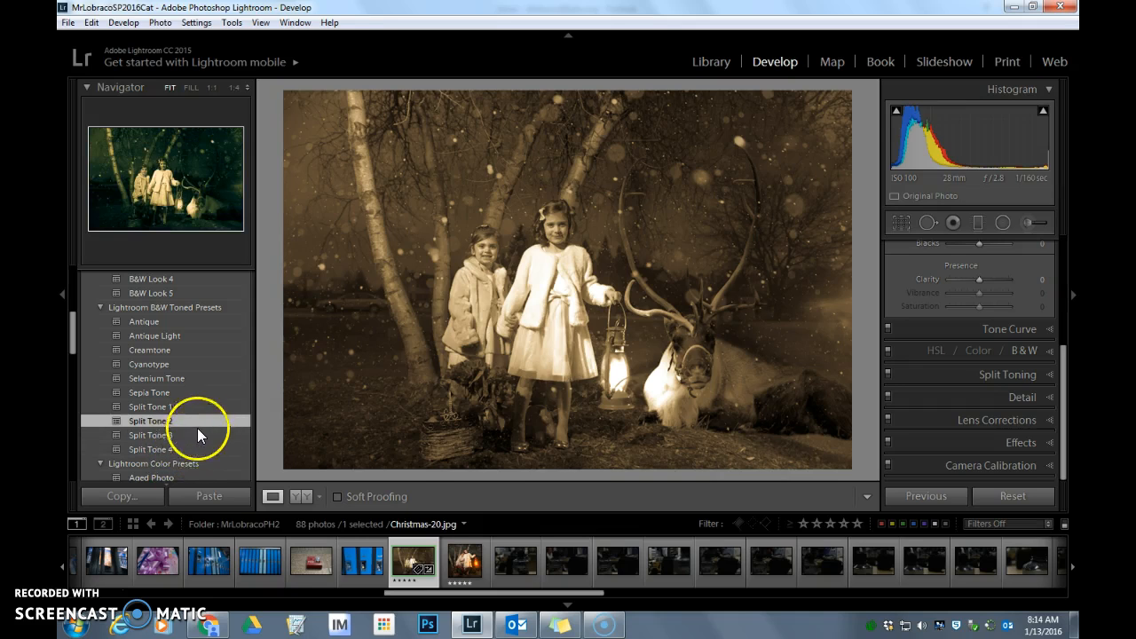
pyautogui.click(215, 432)
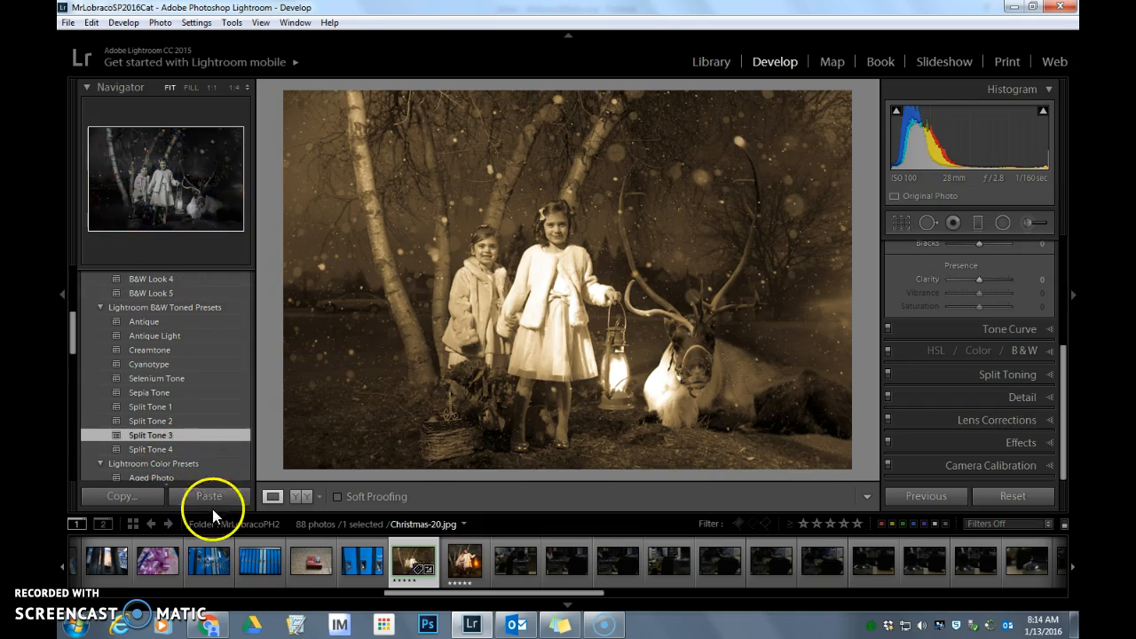
pyautogui.scroll(3, 175, 431)
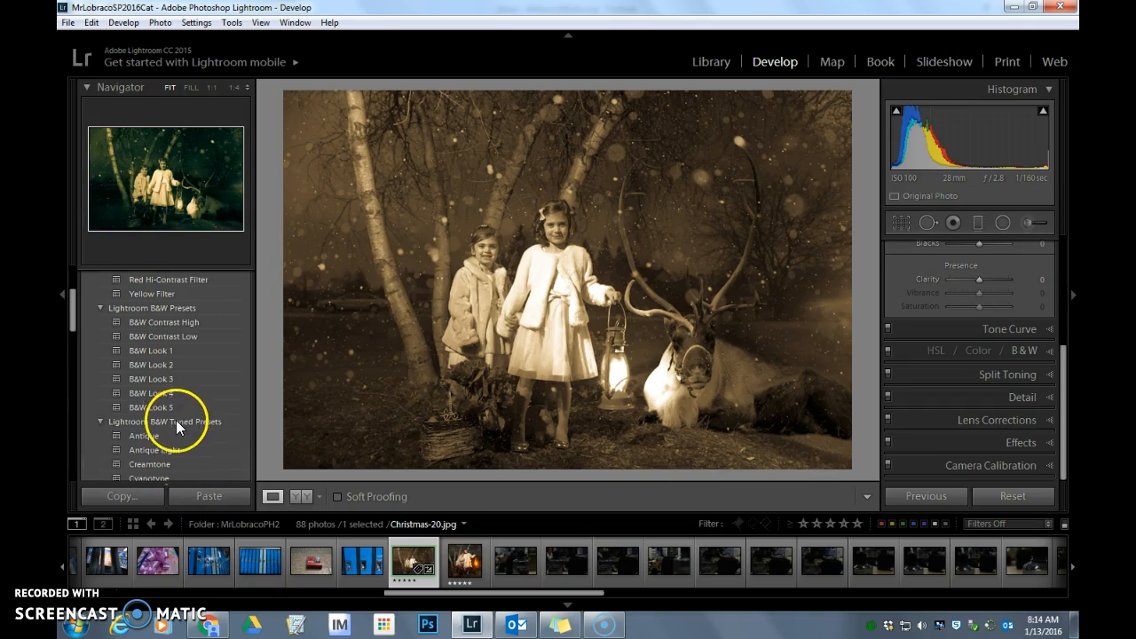
pyautogui.scroll(3, 152, 324)
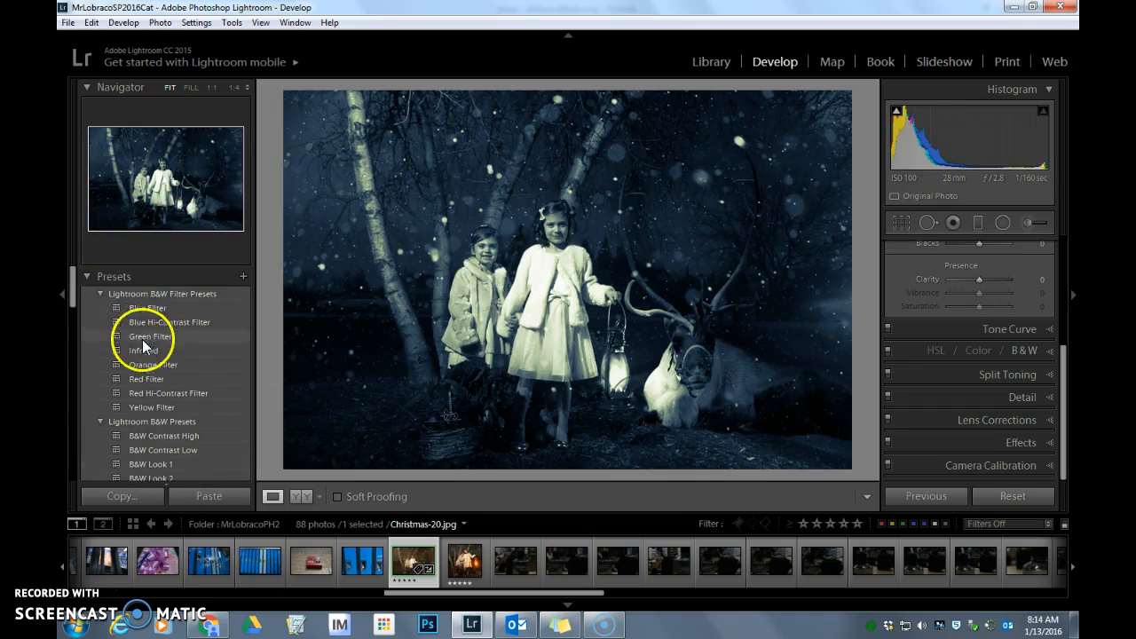
# Look over the options for a new develop preset without saving one, and turn on the shadow clipping display
pyautogui.click(244, 279)
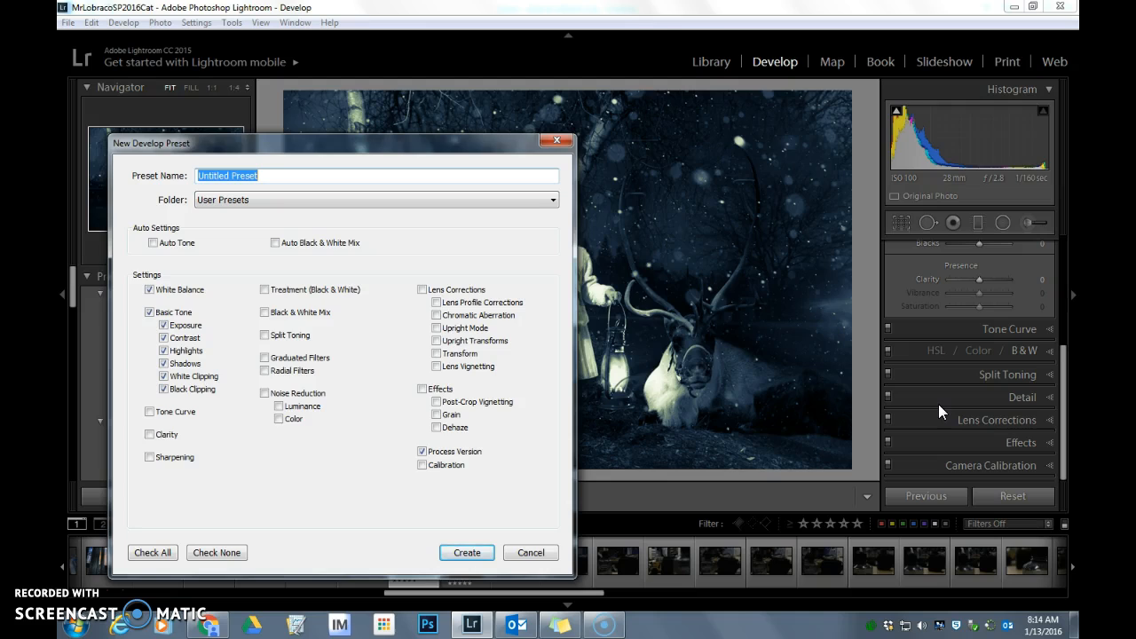
pyautogui.click(530, 553)
pyautogui.click(896, 111)
# Look at the Map and Print modules with the Christmas photo selected, and open the Web module
pyautogui.click(839, 69)
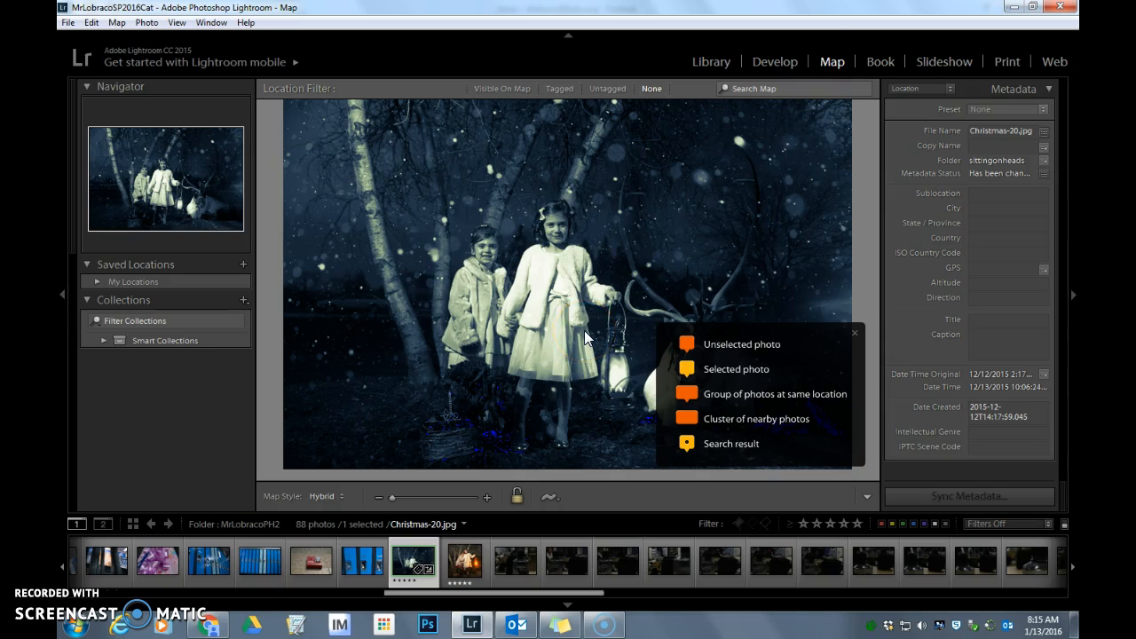
pyautogui.click(830, 64)
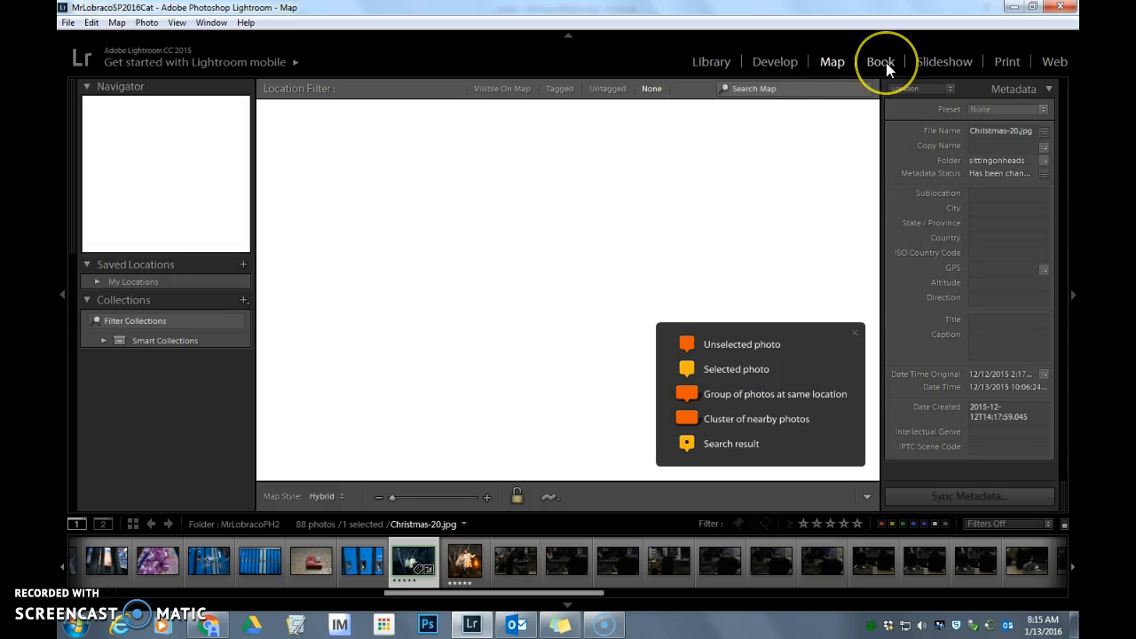
pyautogui.click(923, 63)
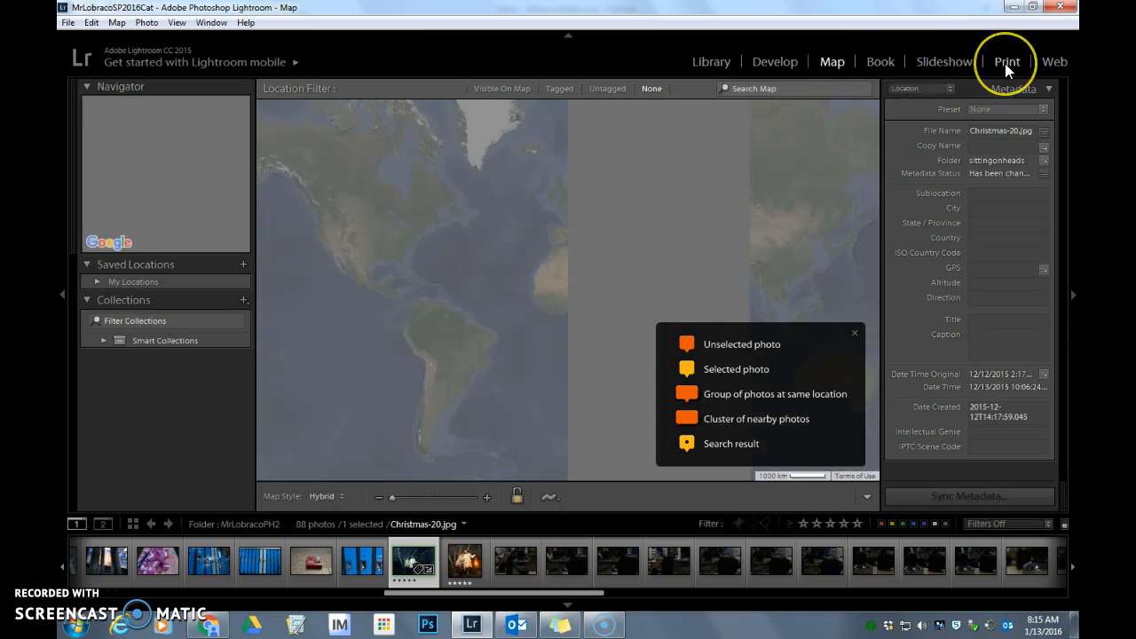
pyautogui.click(1004, 62)
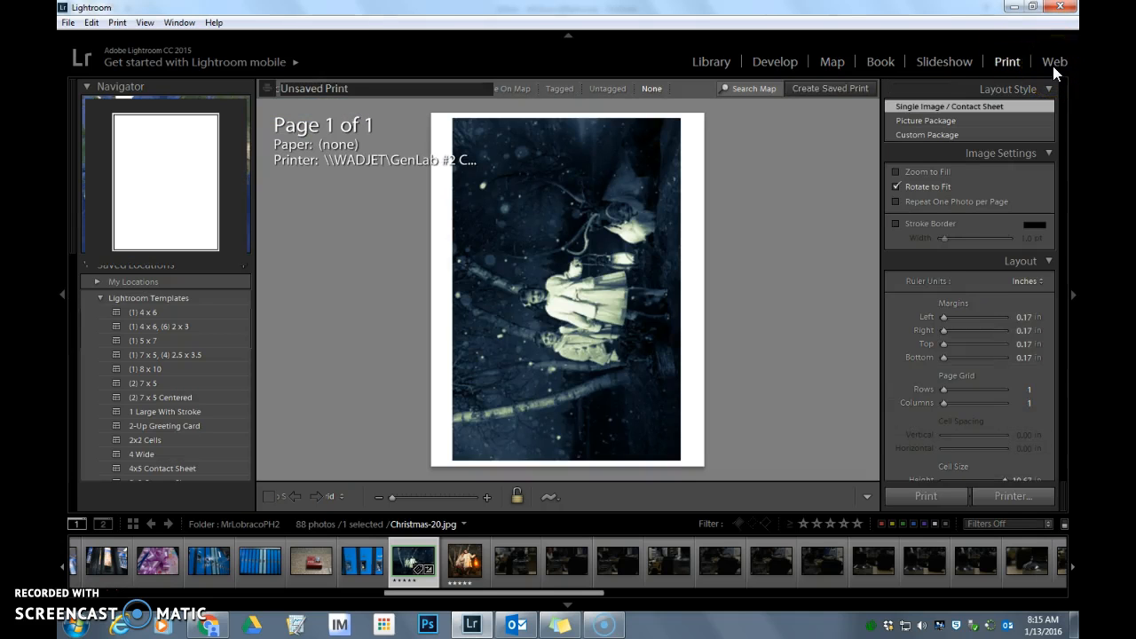
pyautogui.click(1053, 66)
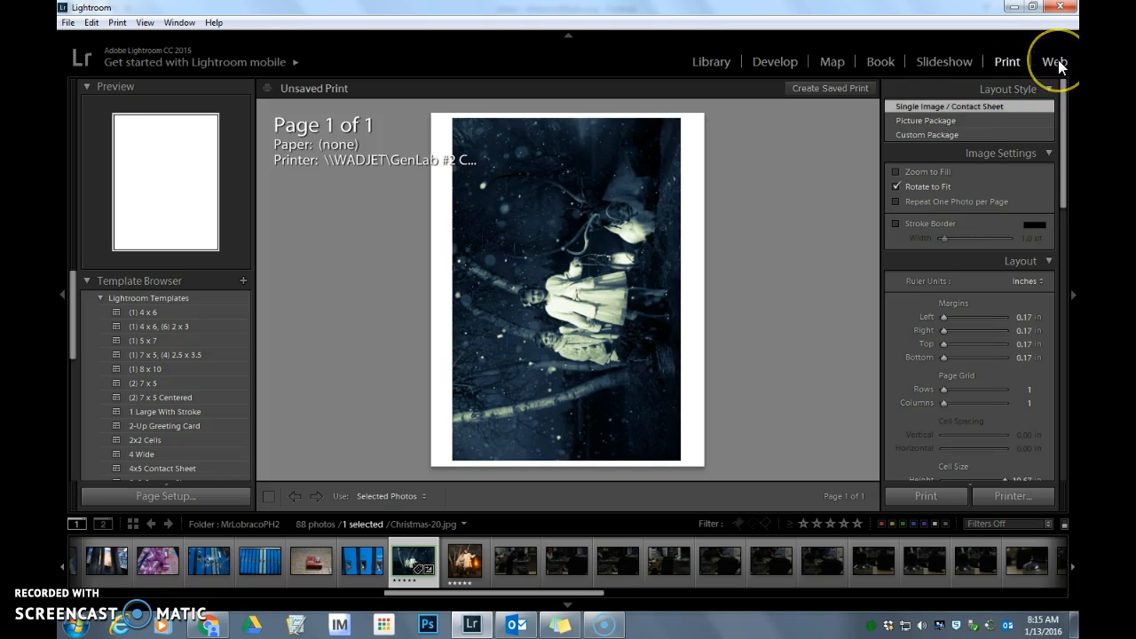